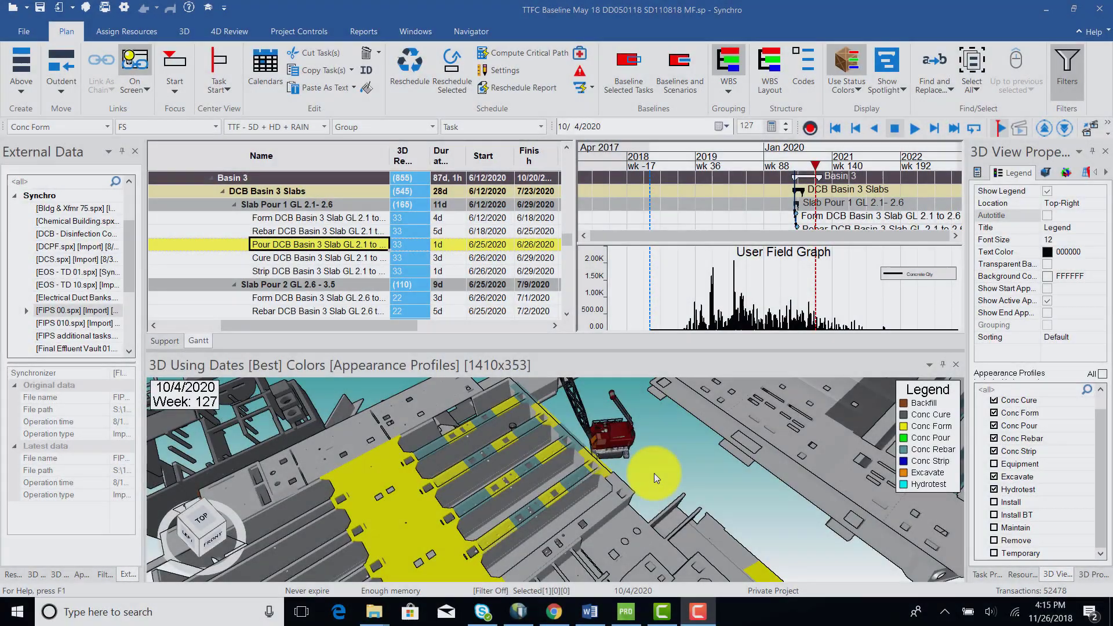
Orbit the basin model, drag the Gantt time marker to 12/23/2020 (week 139), and zoom.
drag(654, 473, 561, 411)
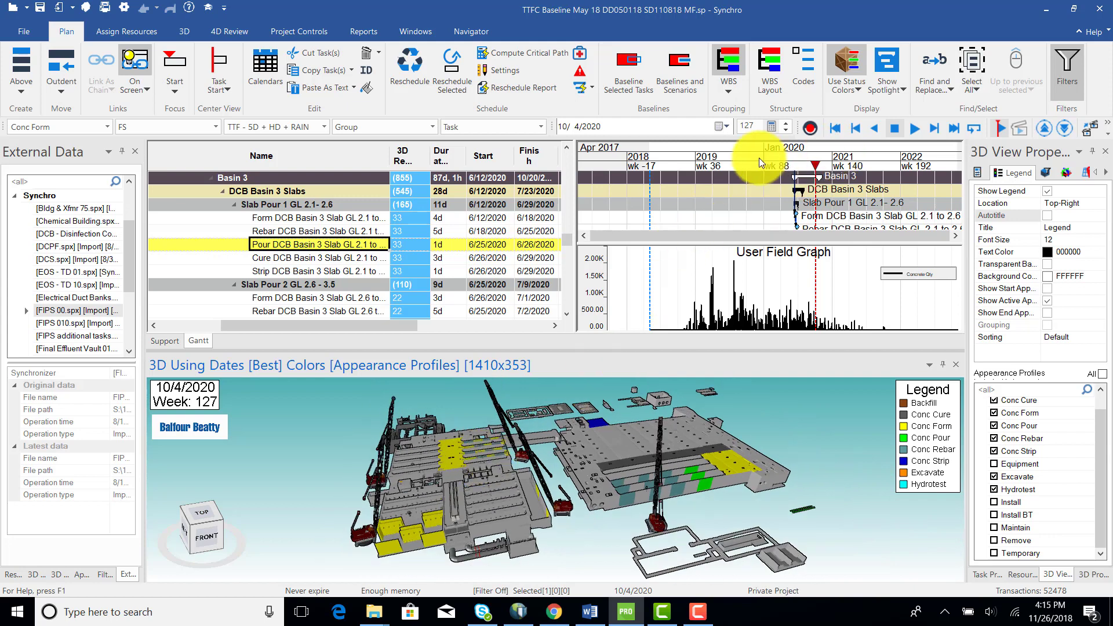
drag(751, 158, 831, 165)
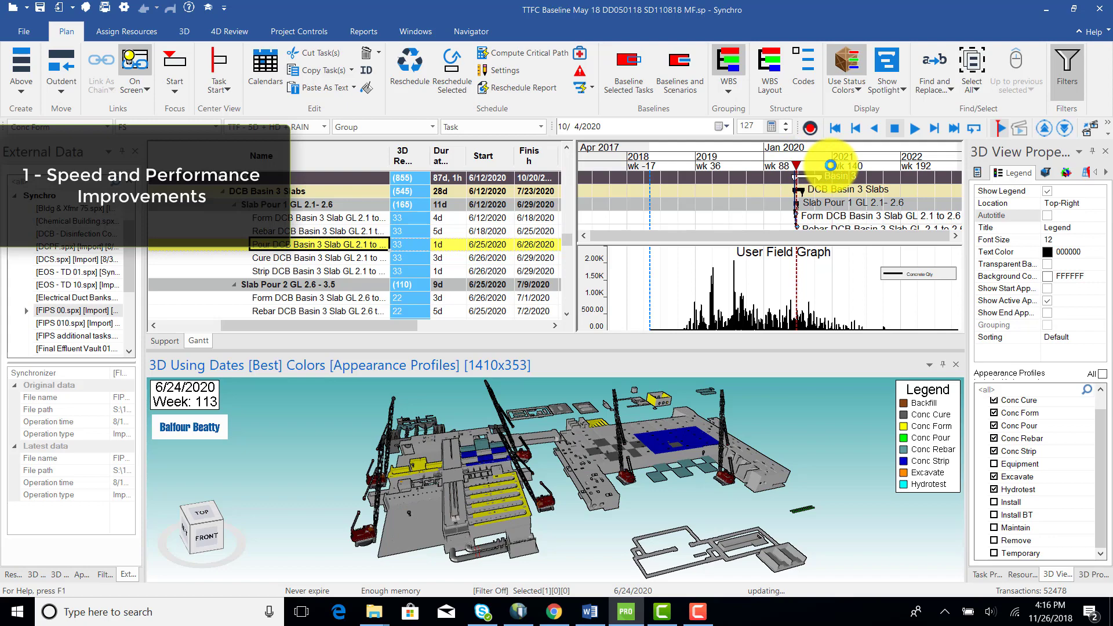
scroll(594, 468, up, 5)
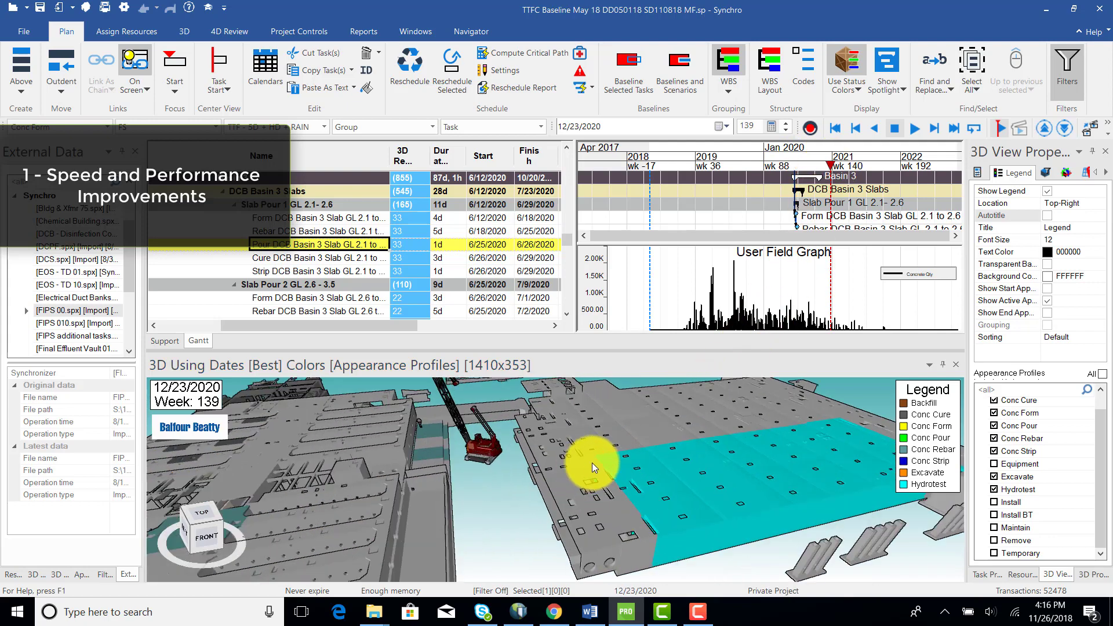
scroll(661, 475, down, 5)
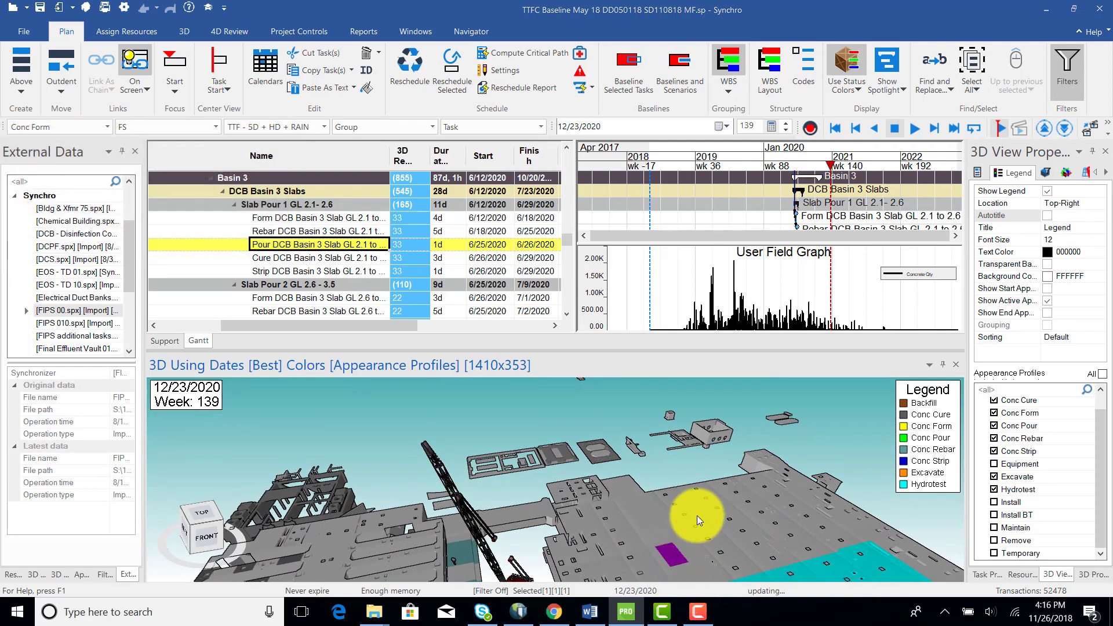
right_click(697, 515)
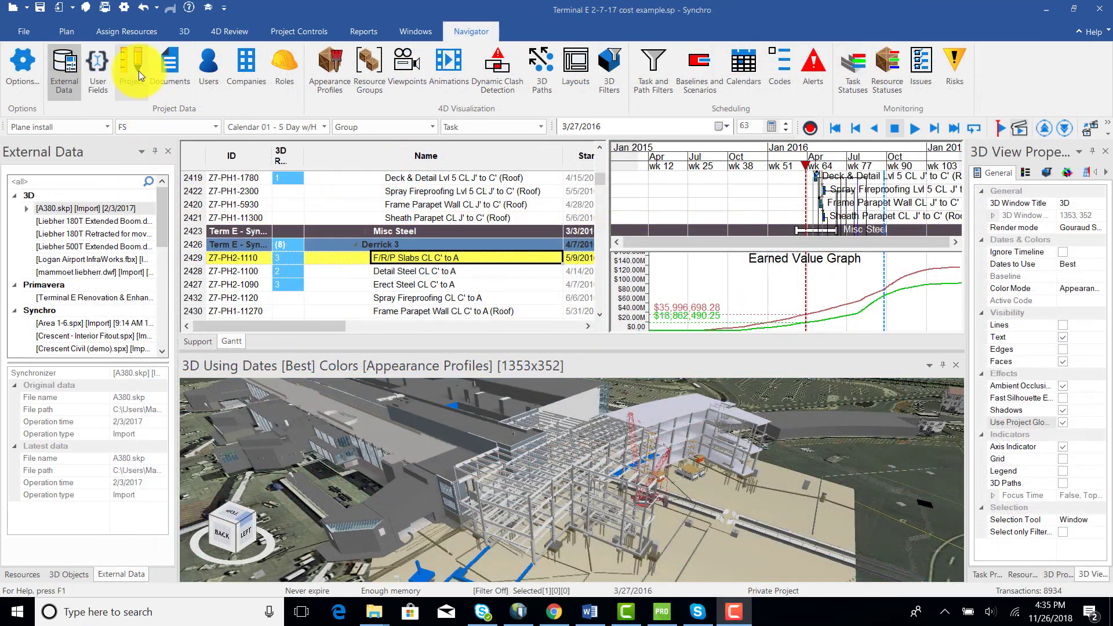
Open the Project panel and browse its tabs, ending on the Scheduling dates.
click(138, 70)
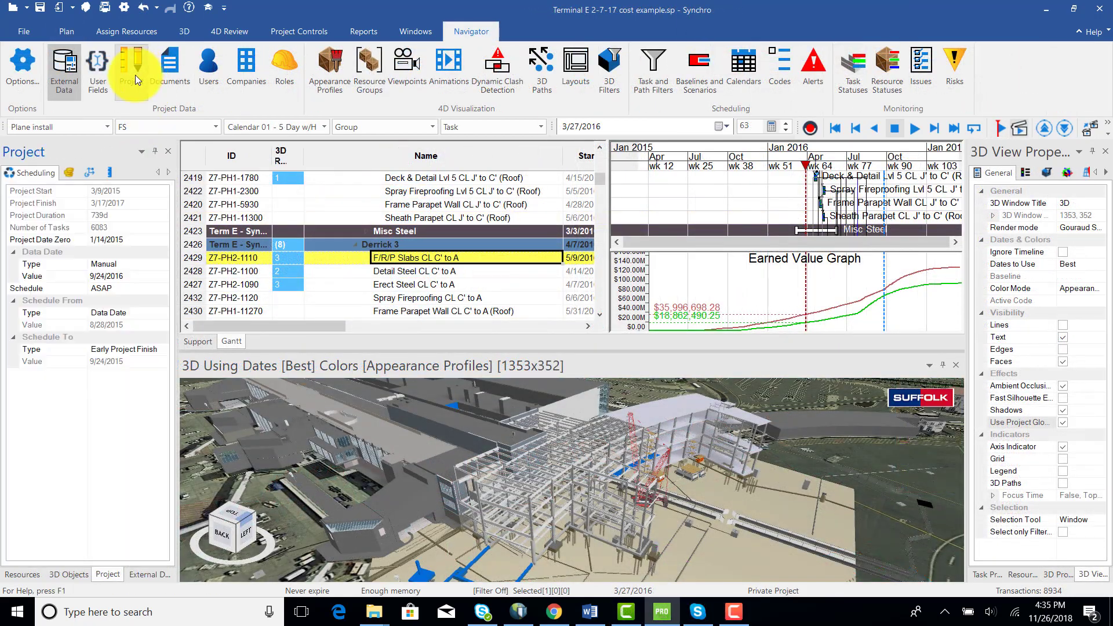
click(71, 173)
click(71, 173)
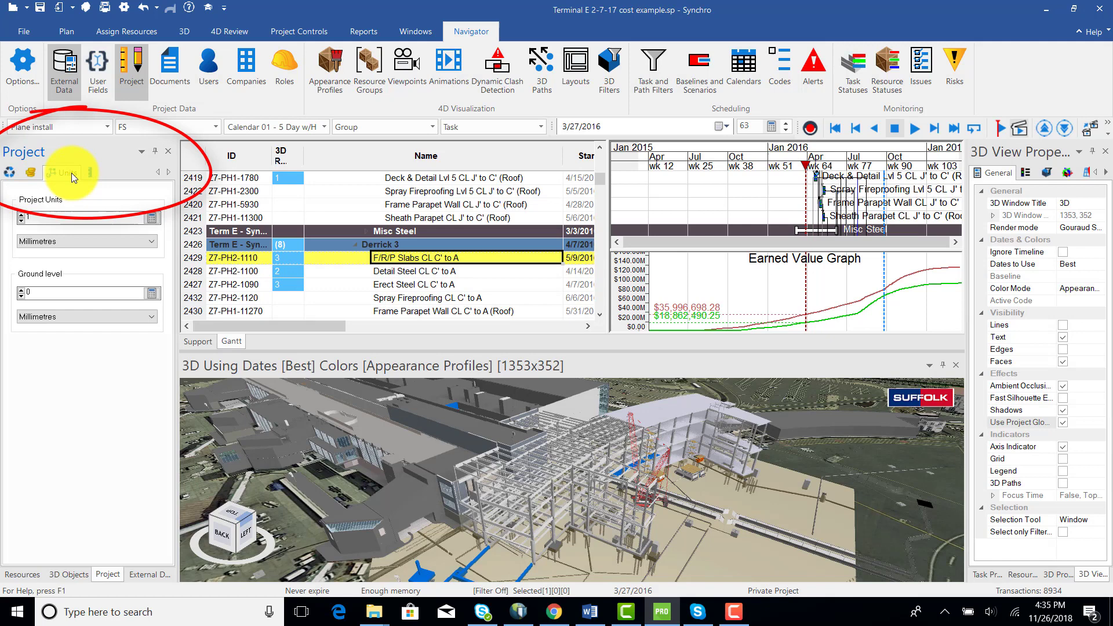
click(85, 173)
click(10, 172)
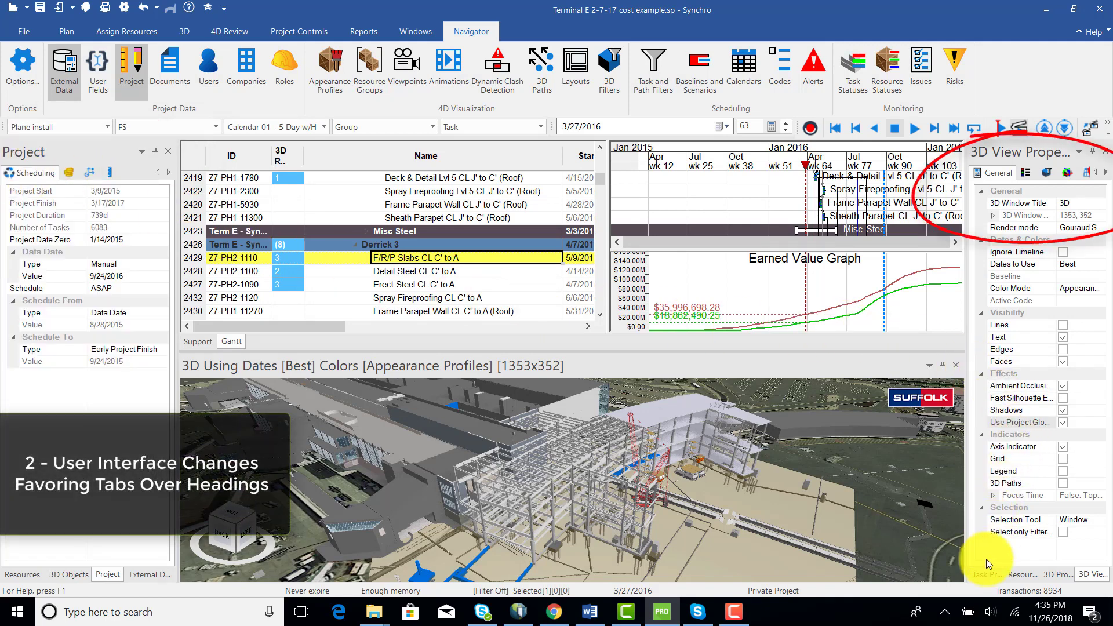
Show the current task's predecessors and successors in Task Properties' Links tab.
click(988, 574)
click(1031, 166)
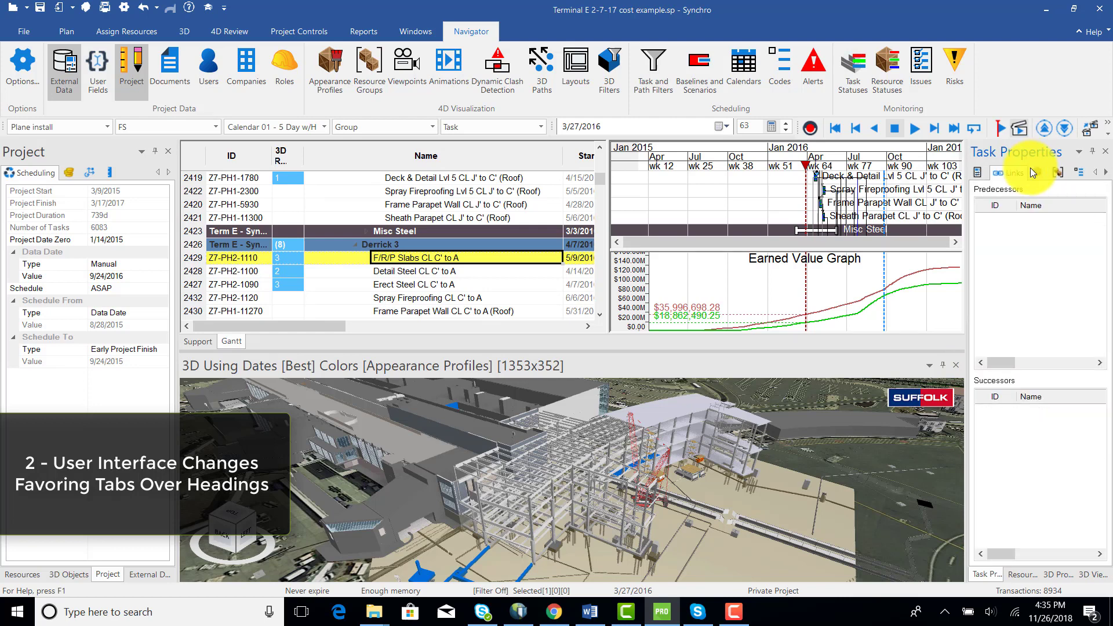
click(1045, 171)
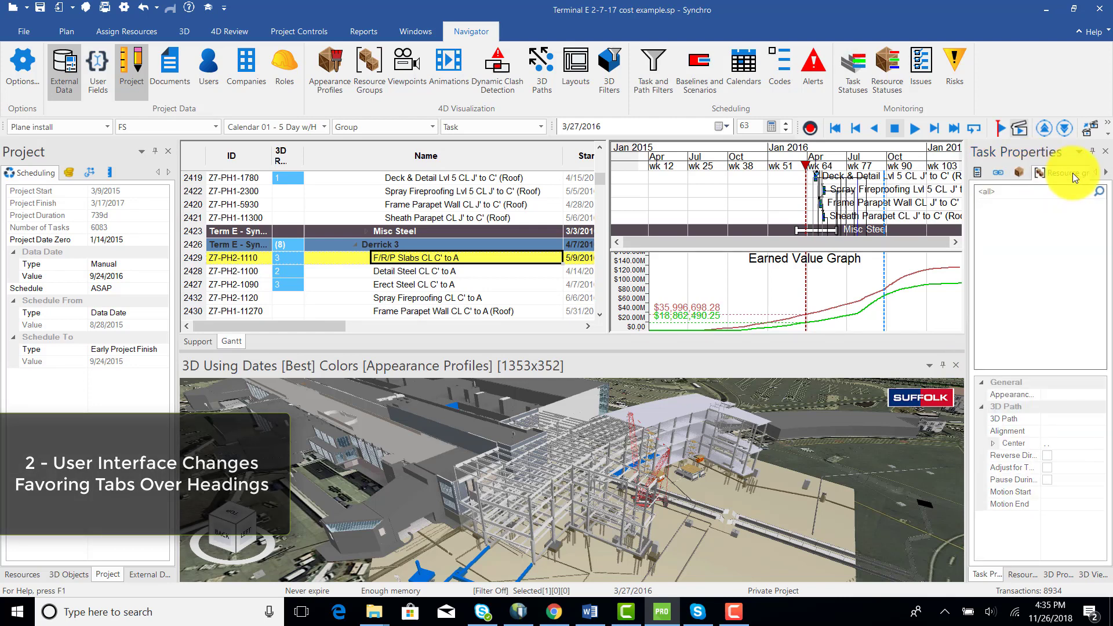
click(1072, 172)
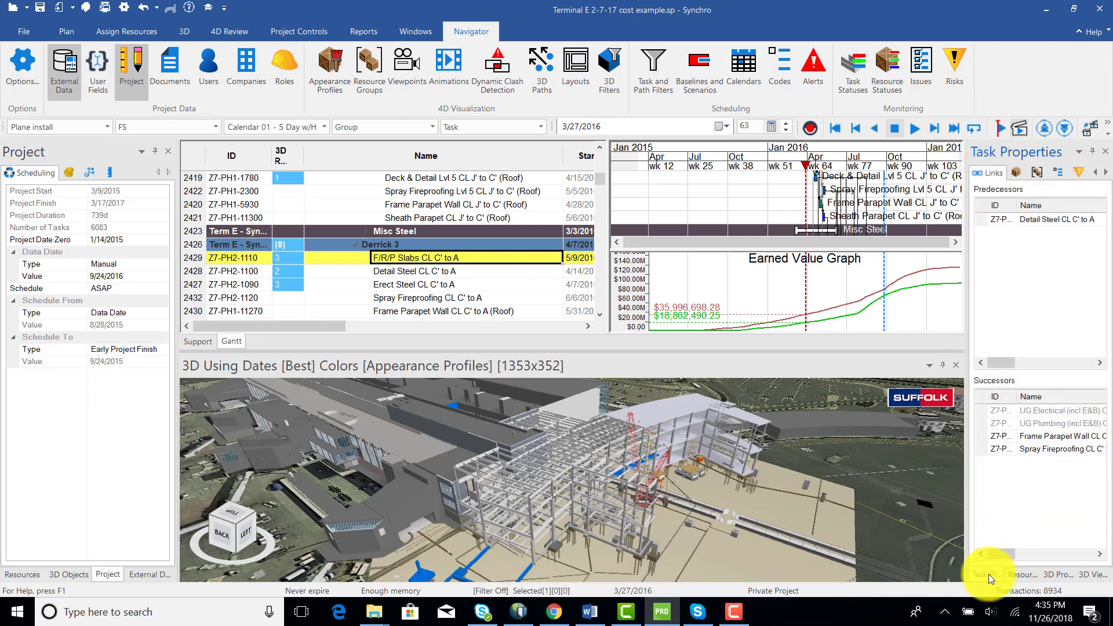
Dock Task Properties under the task grid and view links for the Detail Steel, Erect Steel and Spray Fireproofing tasks.
drag(989, 574, 570, 469)
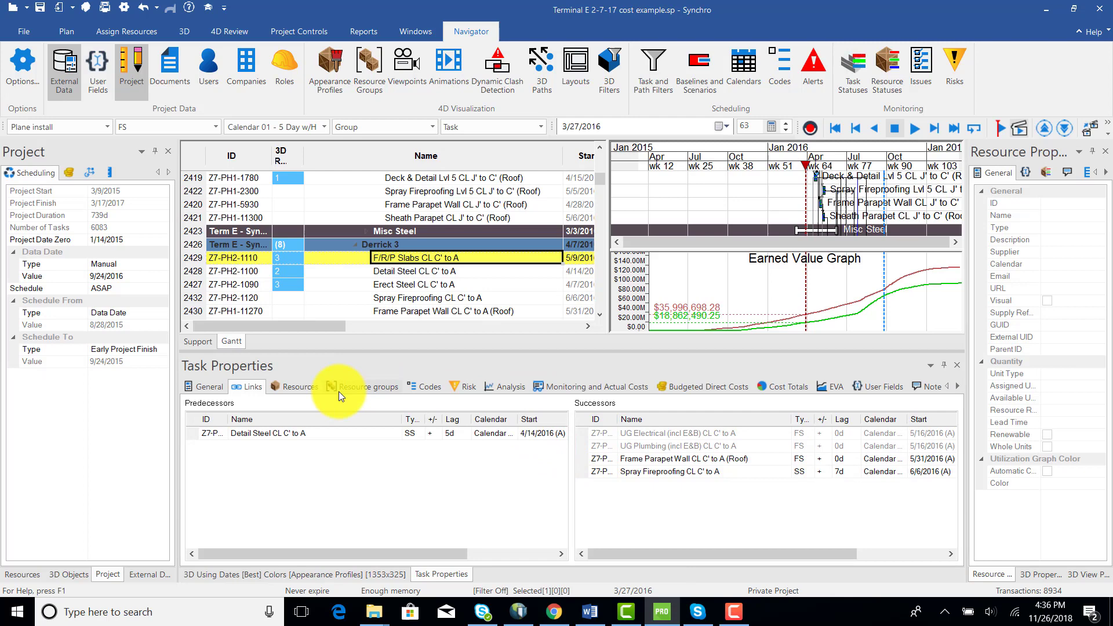
click(430, 272)
click(431, 284)
click(431, 298)
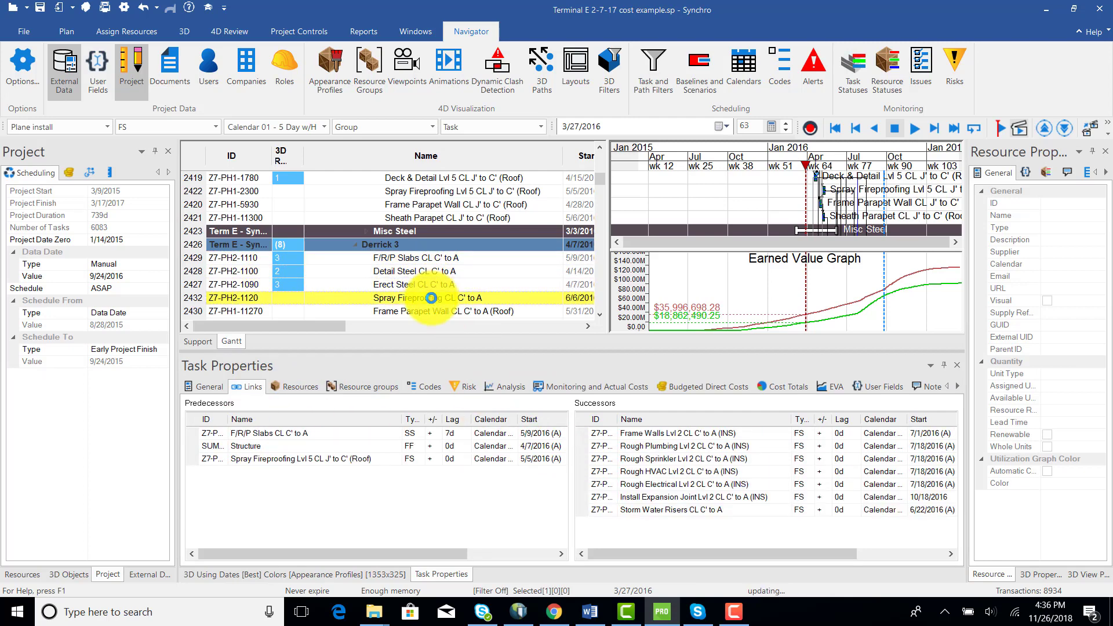
click(425, 192)
Jump through three successive linked predecessor tasks from the Links tab.
double_click(319, 439)
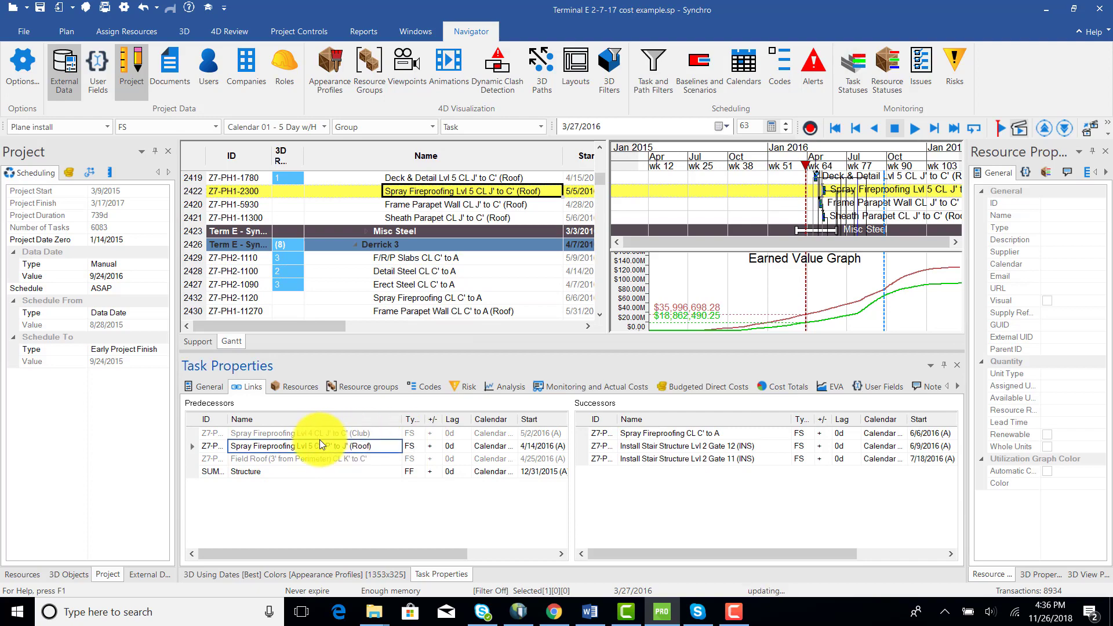
double_click(319, 437)
double_click(319, 436)
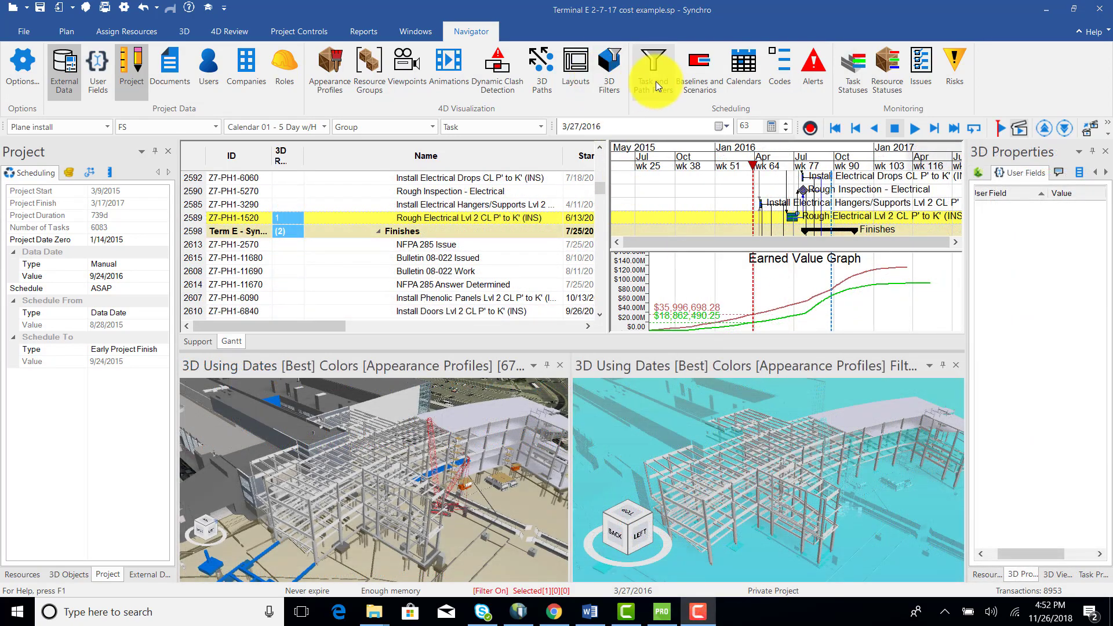
Add Name/ID and Status criteria to the East End Filter.
click(656, 84)
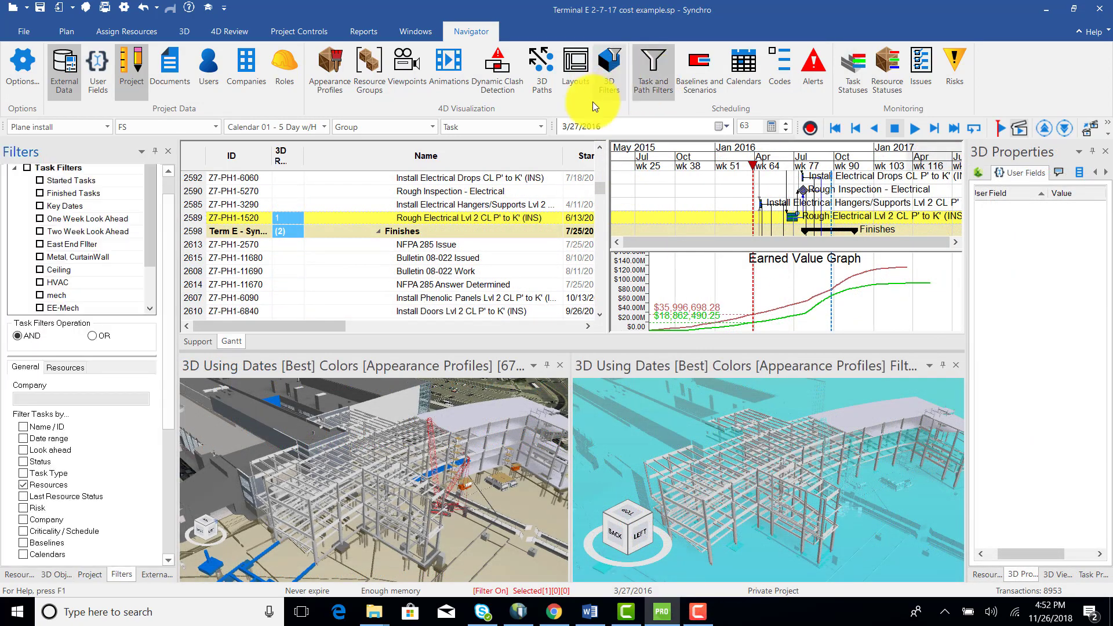
click(54, 244)
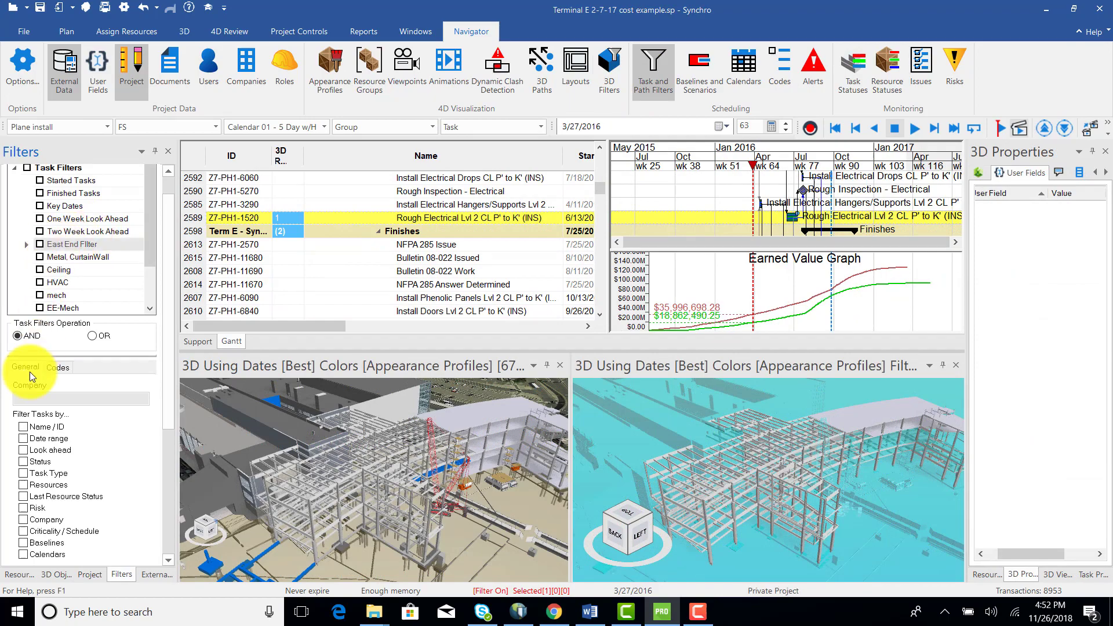
scroll(35, 394, down, 2)
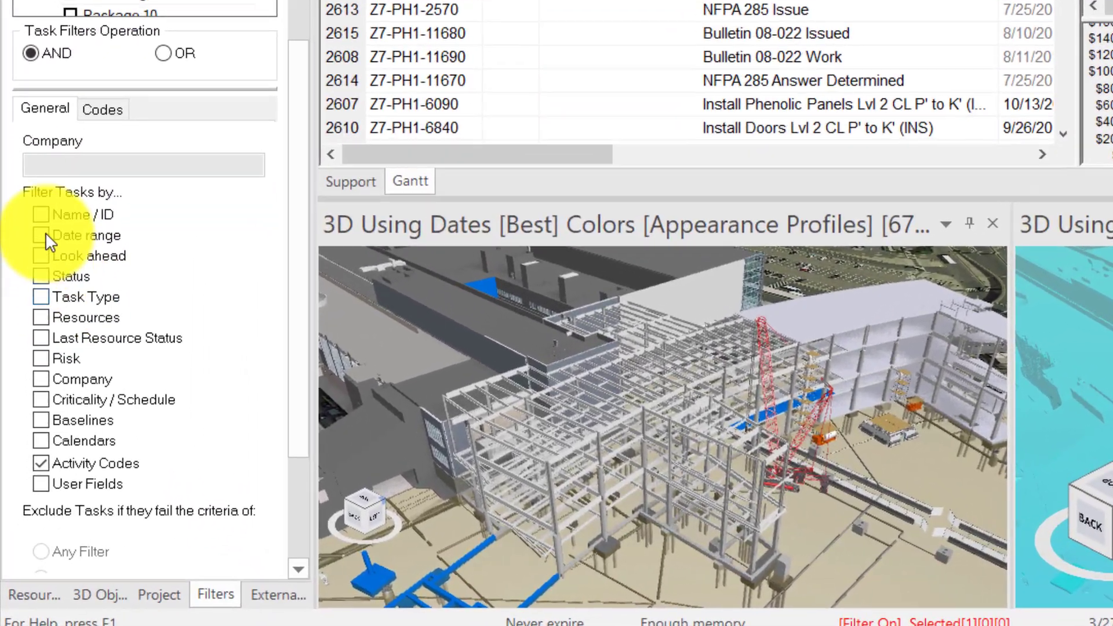
click(35, 278)
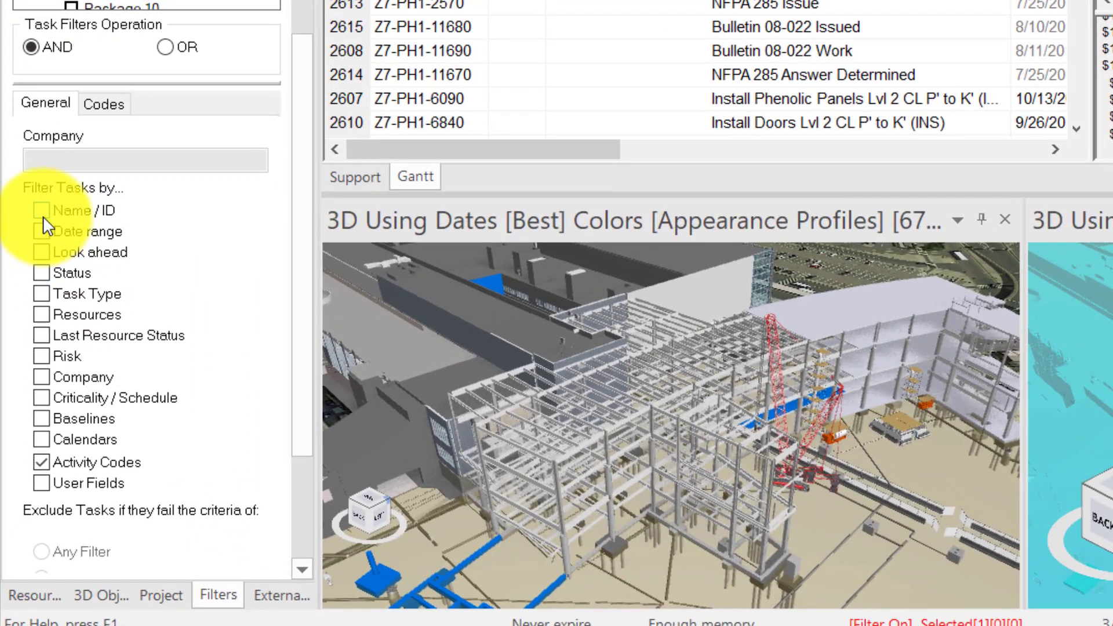
click(46, 187)
click(55, 272)
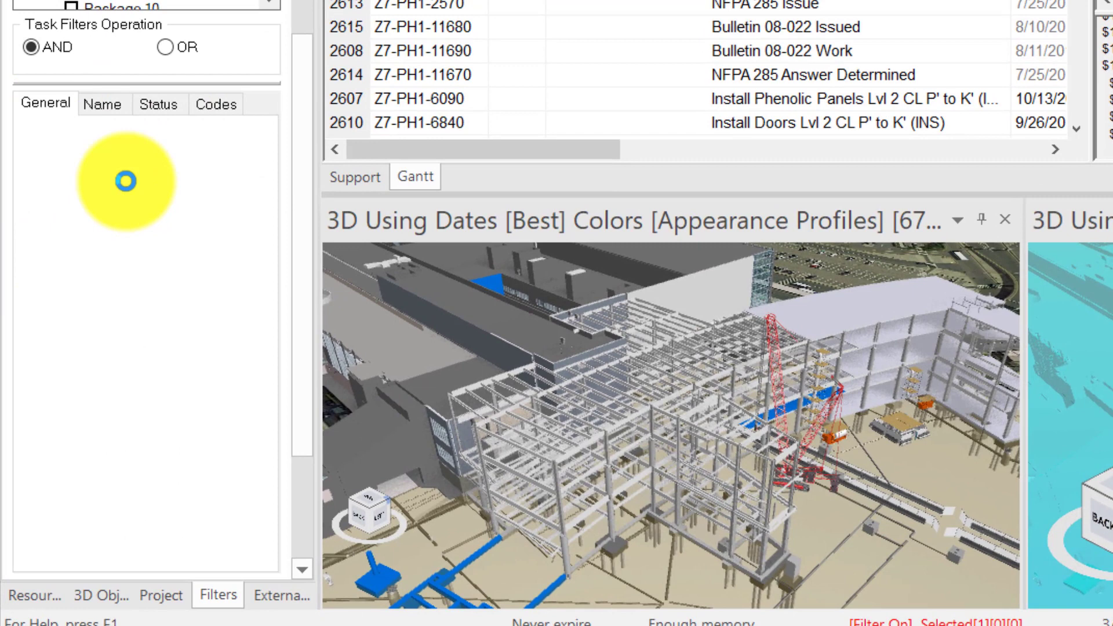
Review the status, code and name tabs, then add Criticality/Schedule criteria.
click(168, 110)
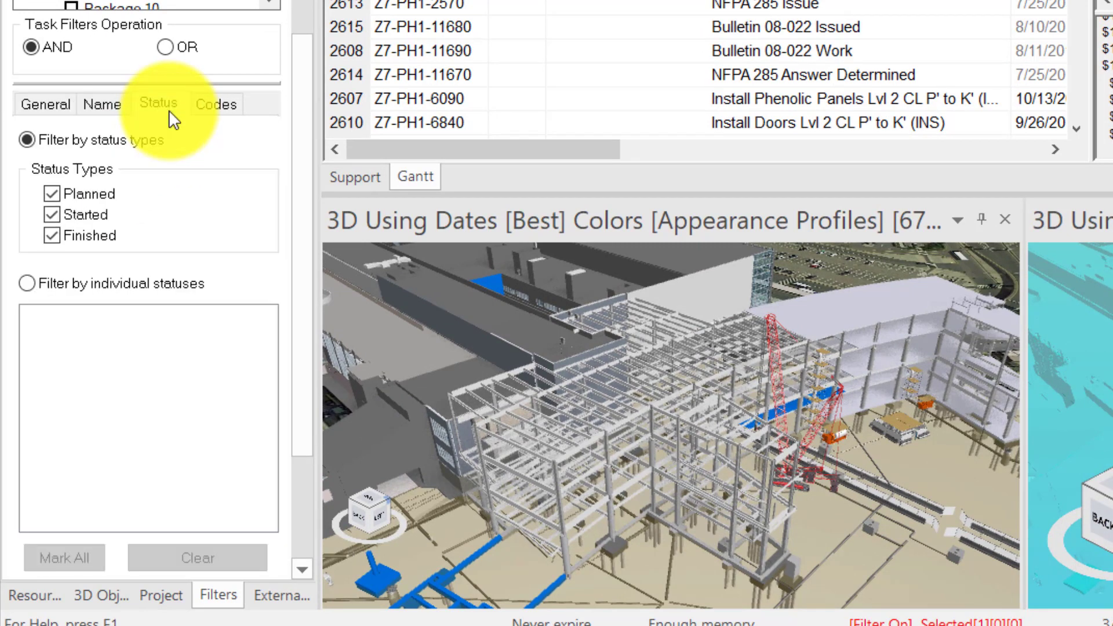
click(206, 113)
click(99, 106)
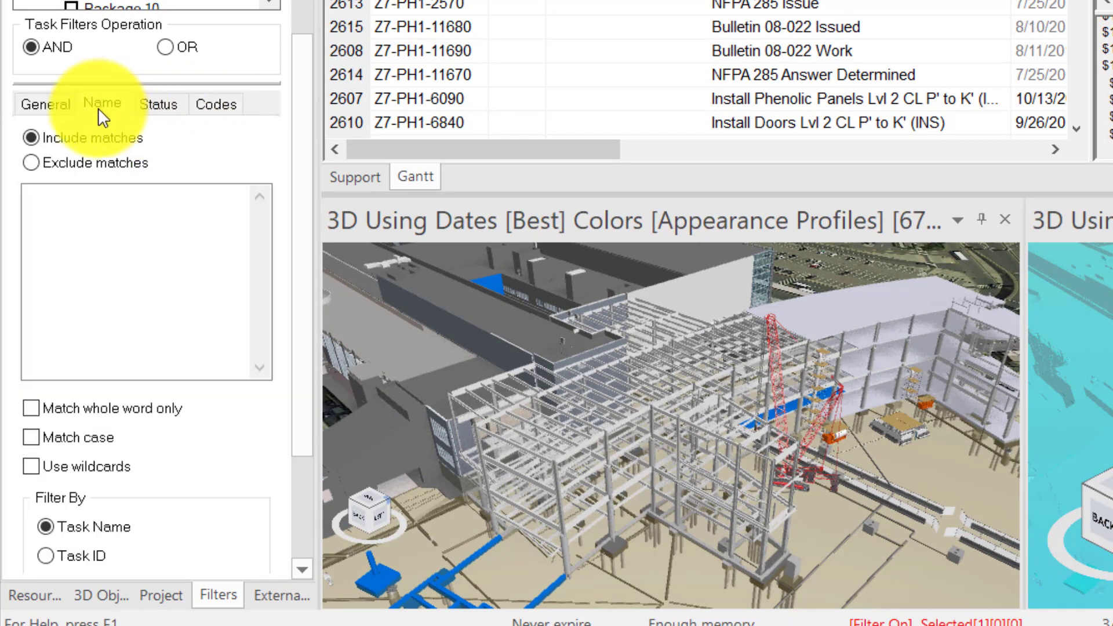
click(60, 109)
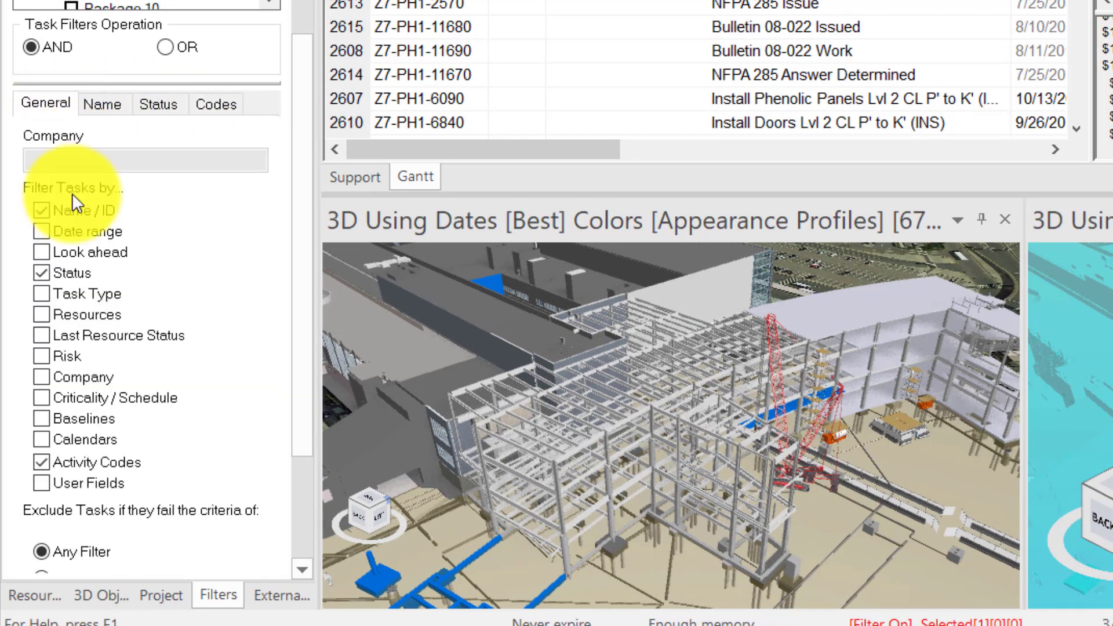
click(41, 400)
click(232, 105)
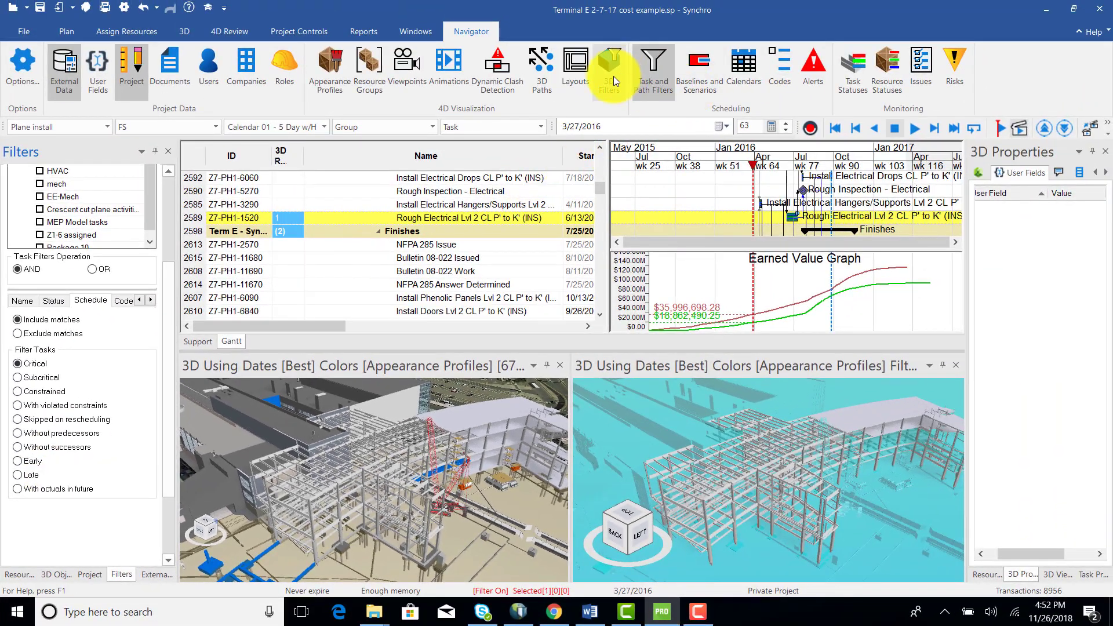
Unload all 3D objects outside the Crescent Steel filter and orbit the remaining steel frame.
click(613, 76)
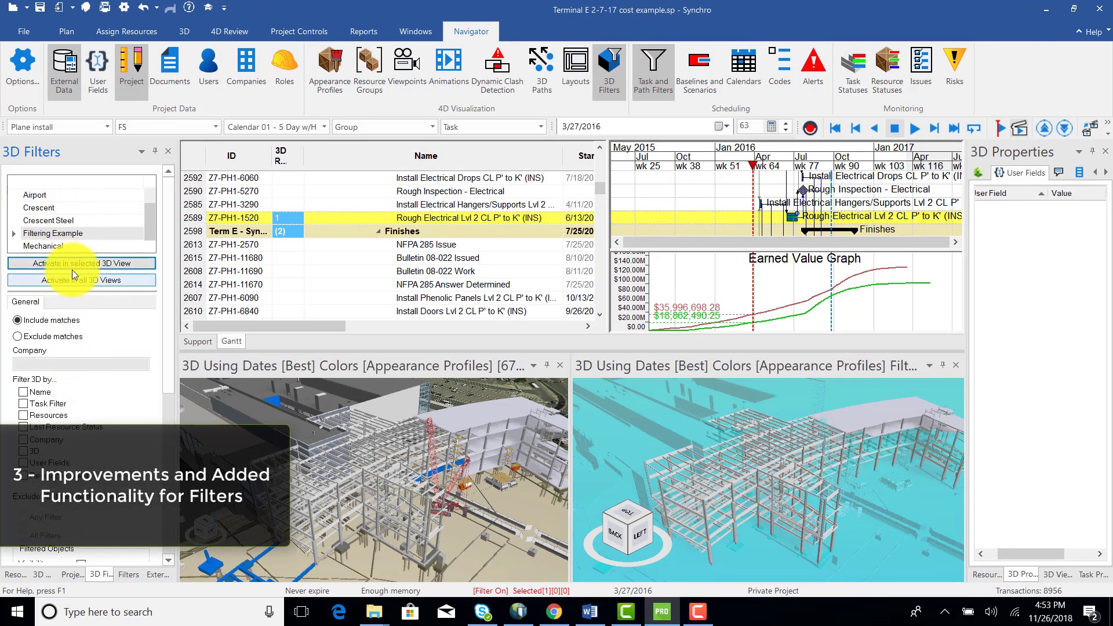
right_click(59, 222)
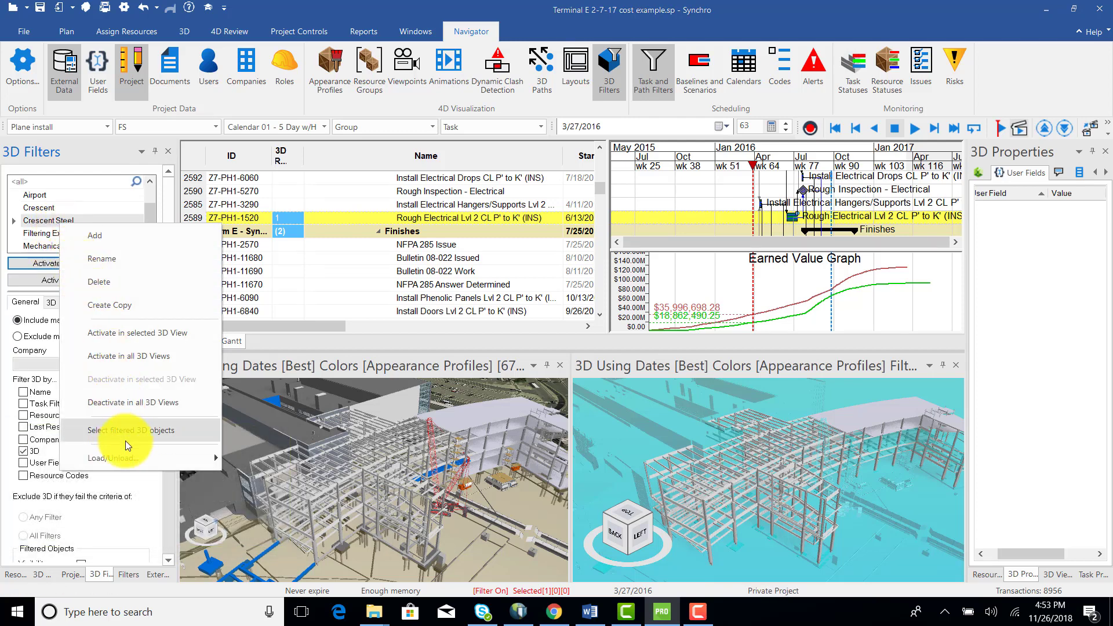
mouse_move(133, 459)
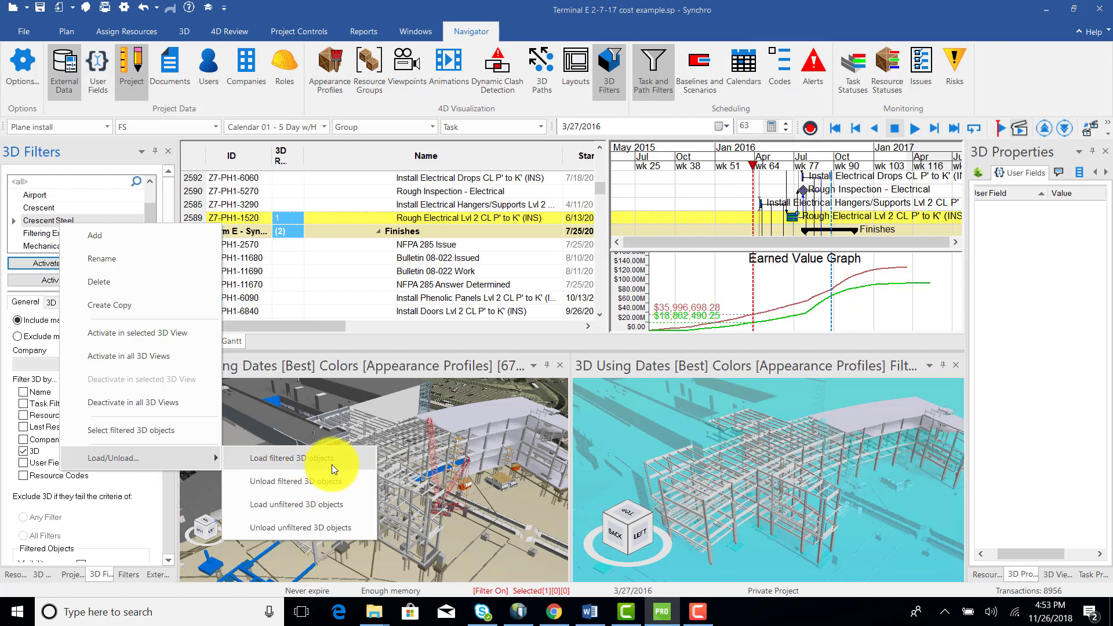
click(327, 525)
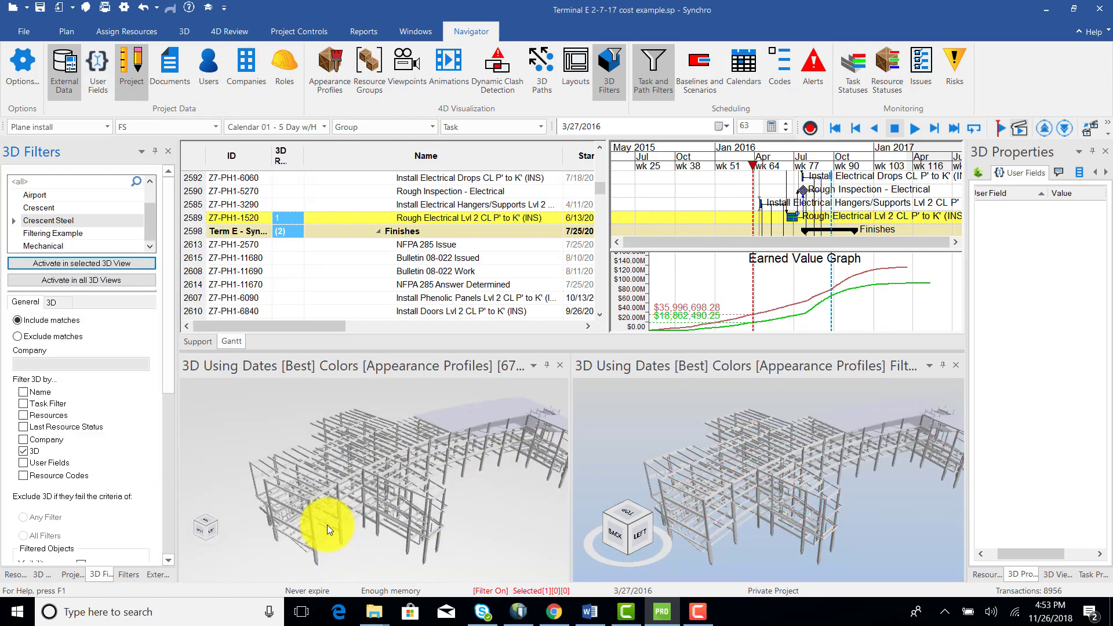
drag(414, 495, 418, 429)
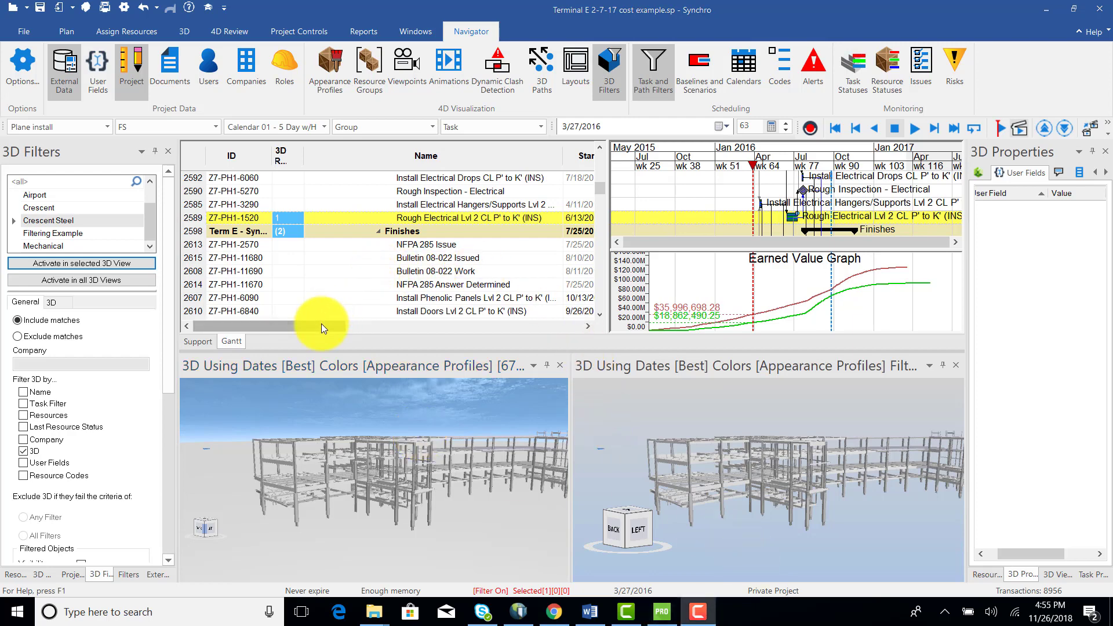
Filter the task grid with Equals cell value to show only CSI Code 09299 tasks.
drag(321, 323, 427, 300)
scroll(444, 215, down, 3)
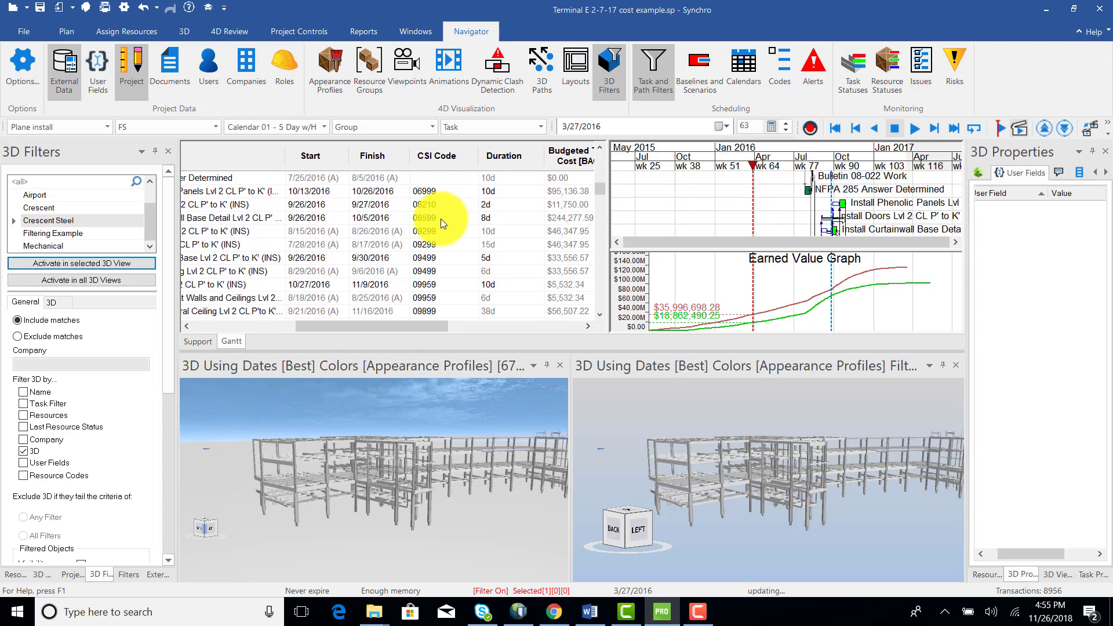
right_click(435, 236)
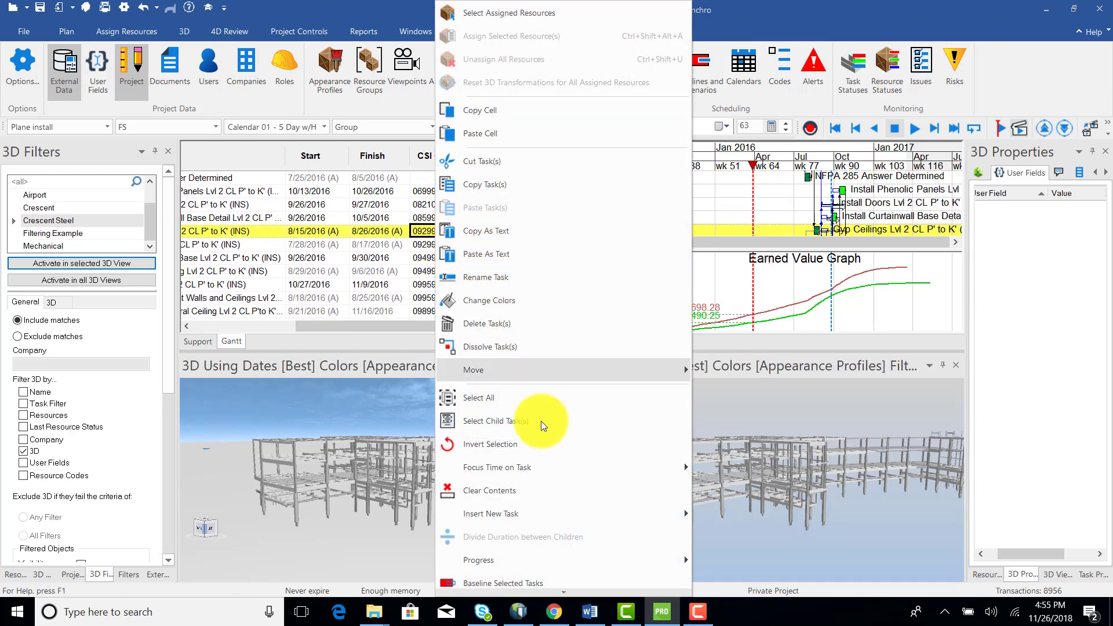
scroll(543, 458, down, 1)
scroll(547, 468, down, 3)
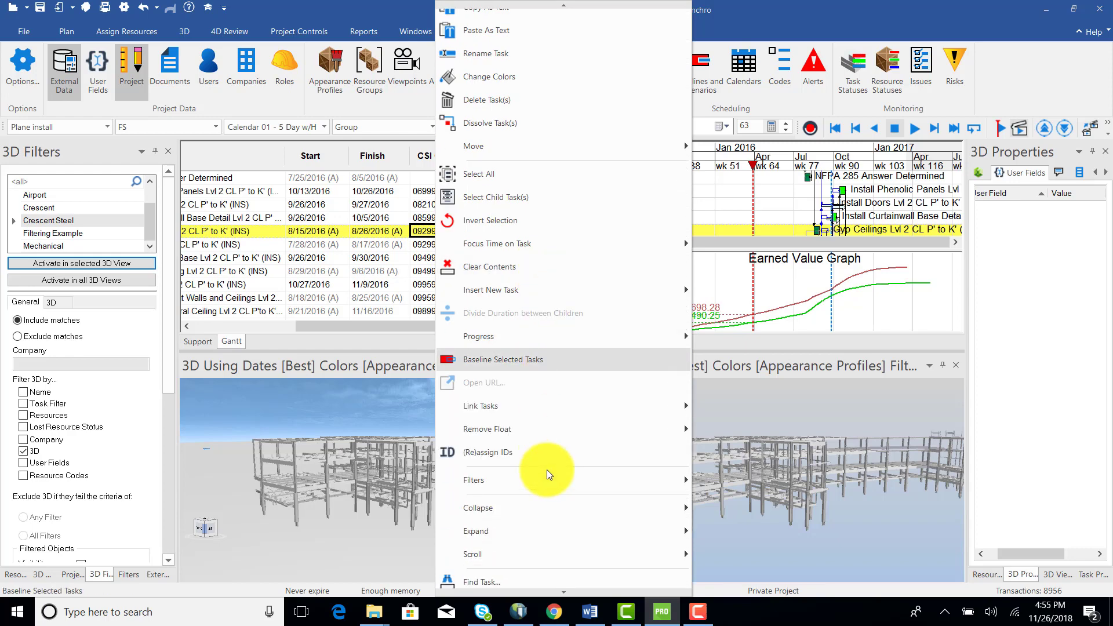
mouse_move(604, 482)
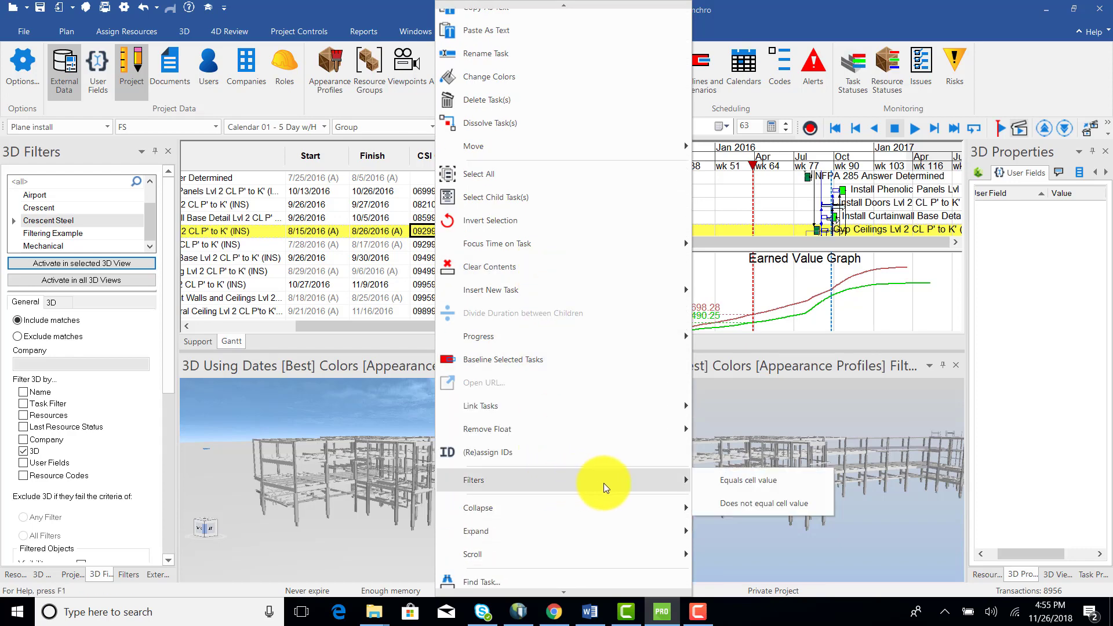
click(731, 480)
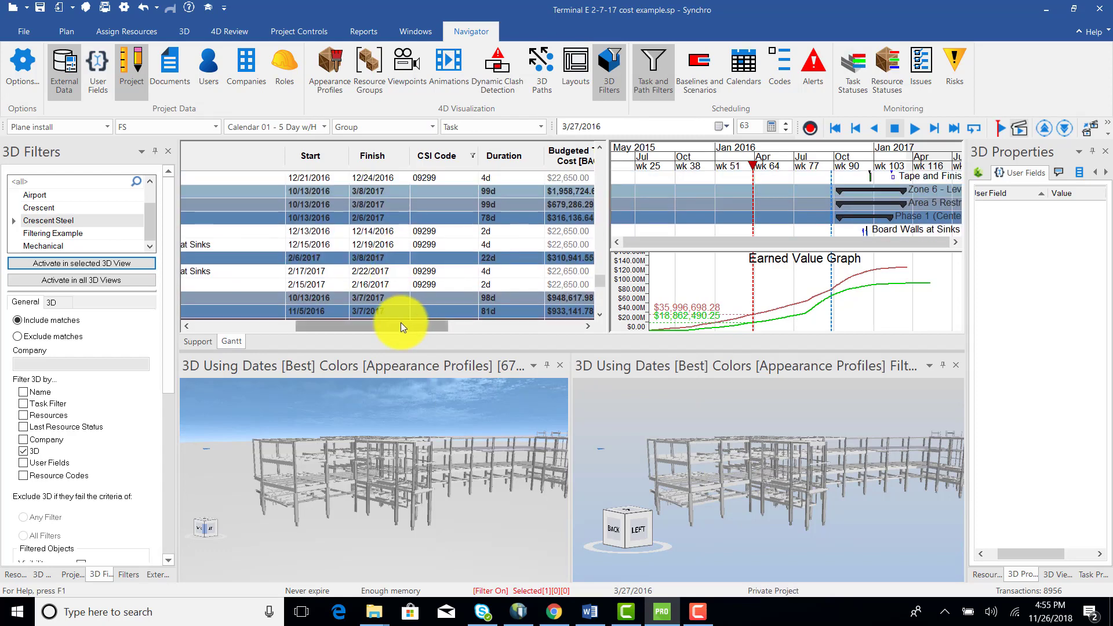
drag(401, 324, 310, 321)
scroll(366, 259, down, 5)
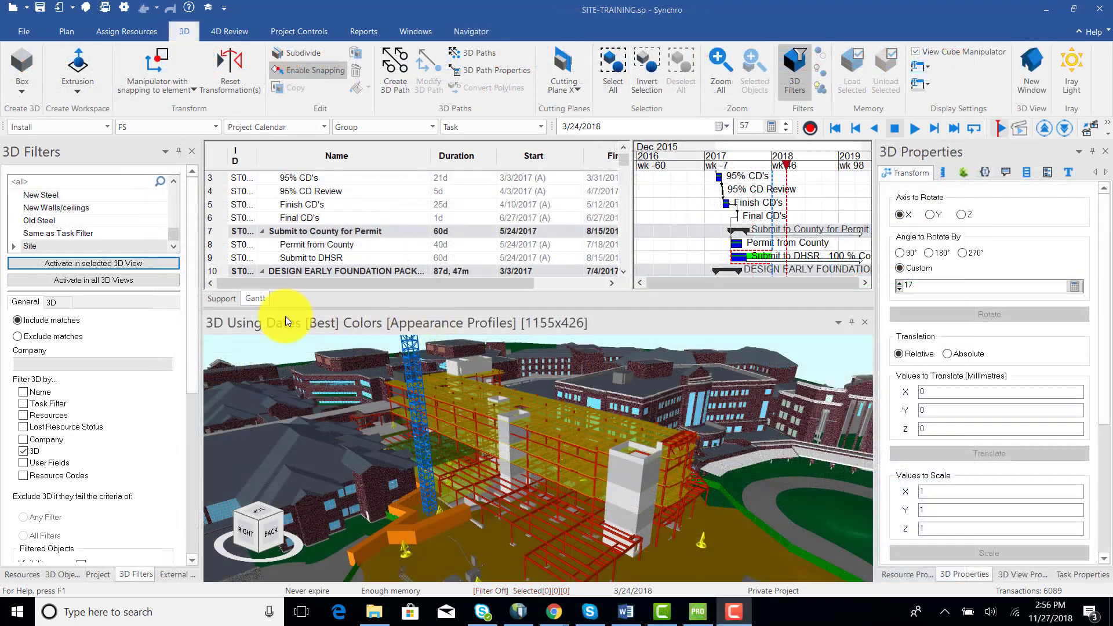
Activate the Site 3D filter and set the 3D view's colour mode to Resource Status.
click(149, 263)
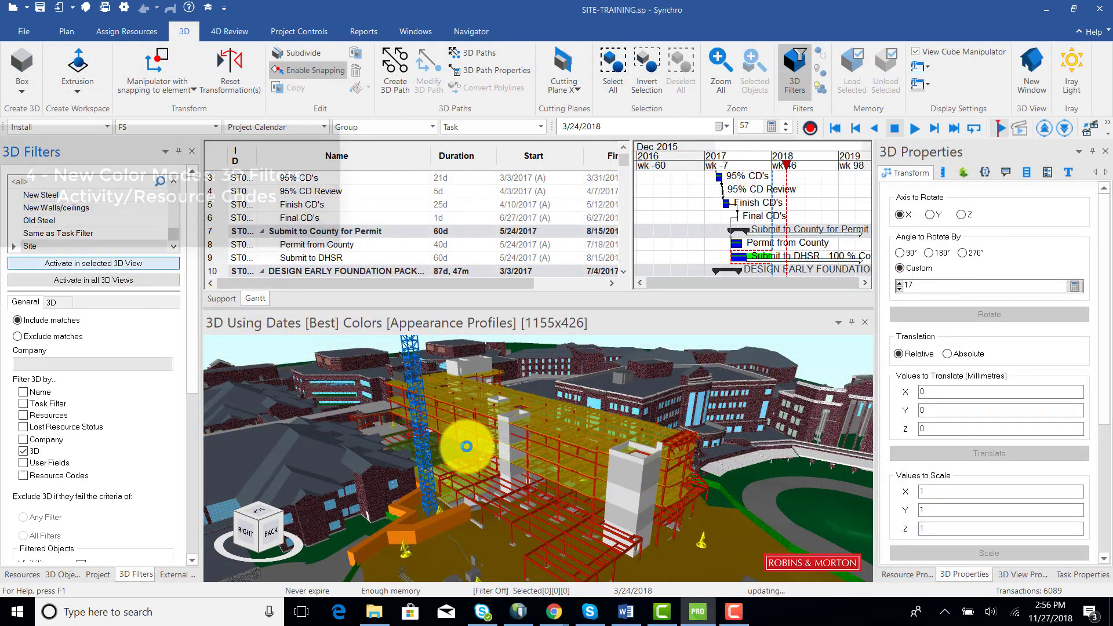
right_click(467, 446)
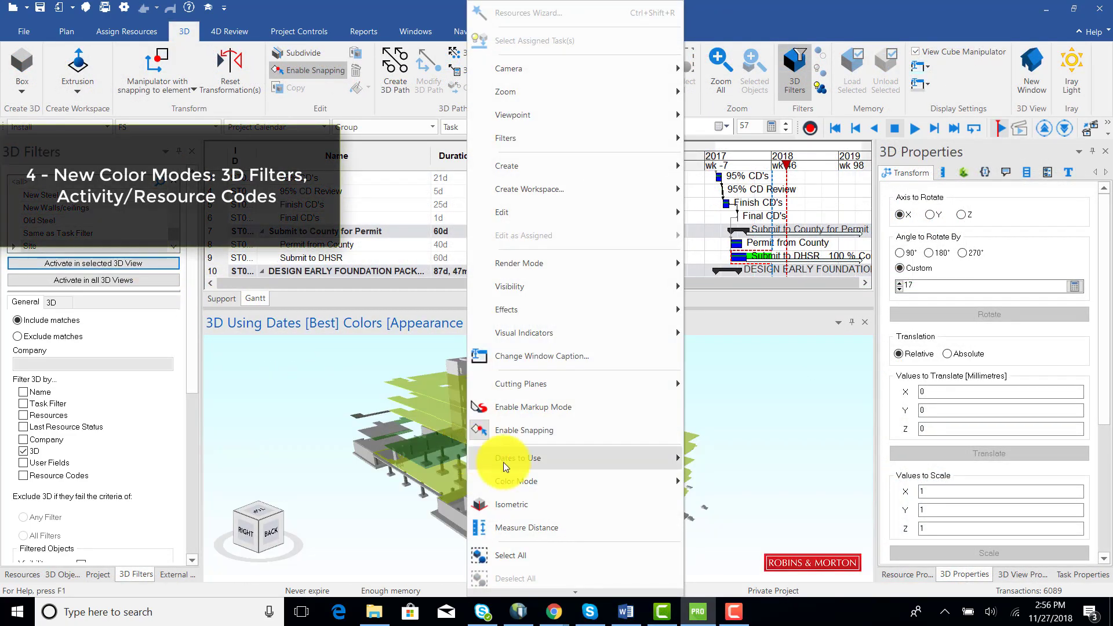
mouse_move(539, 479)
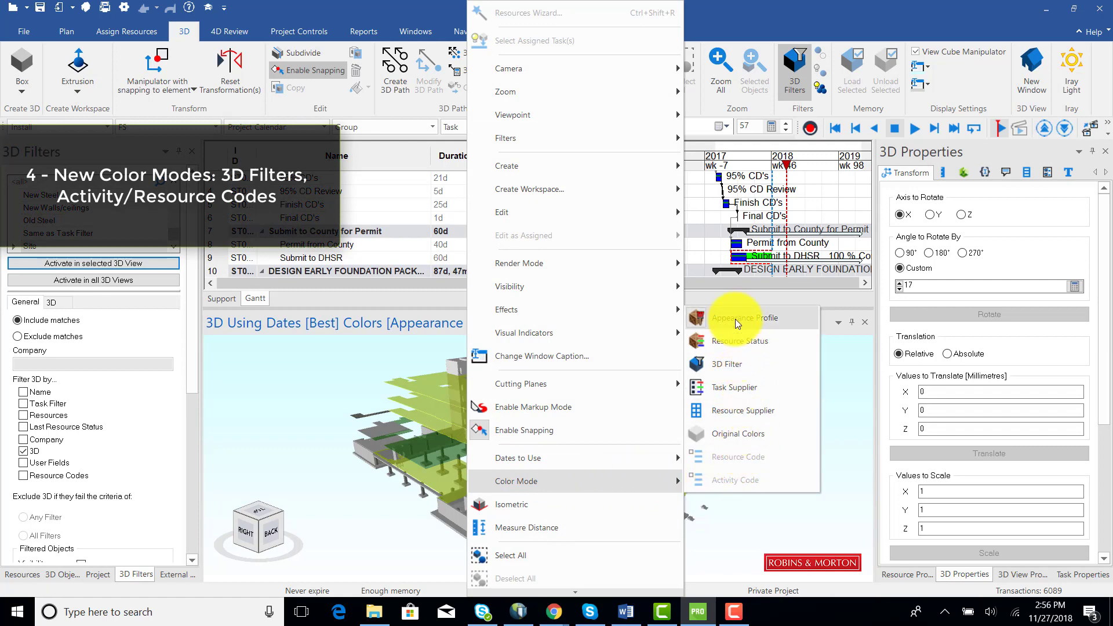
click(732, 340)
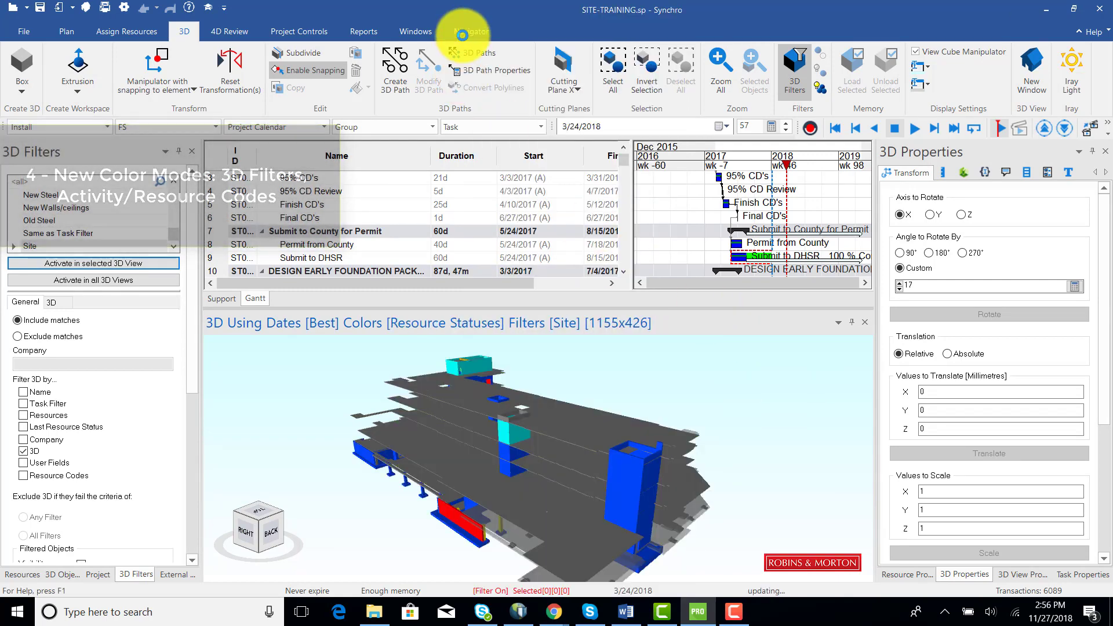
Show the Resource Statuses panel from the Navigator.
click(467, 33)
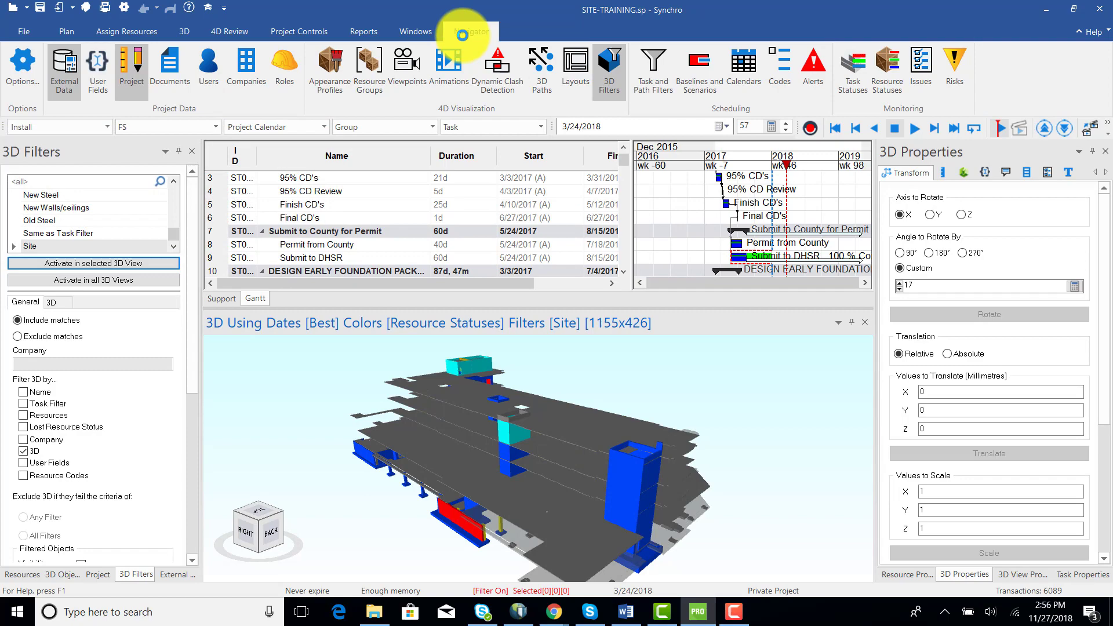
click(887, 69)
click(14, 212)
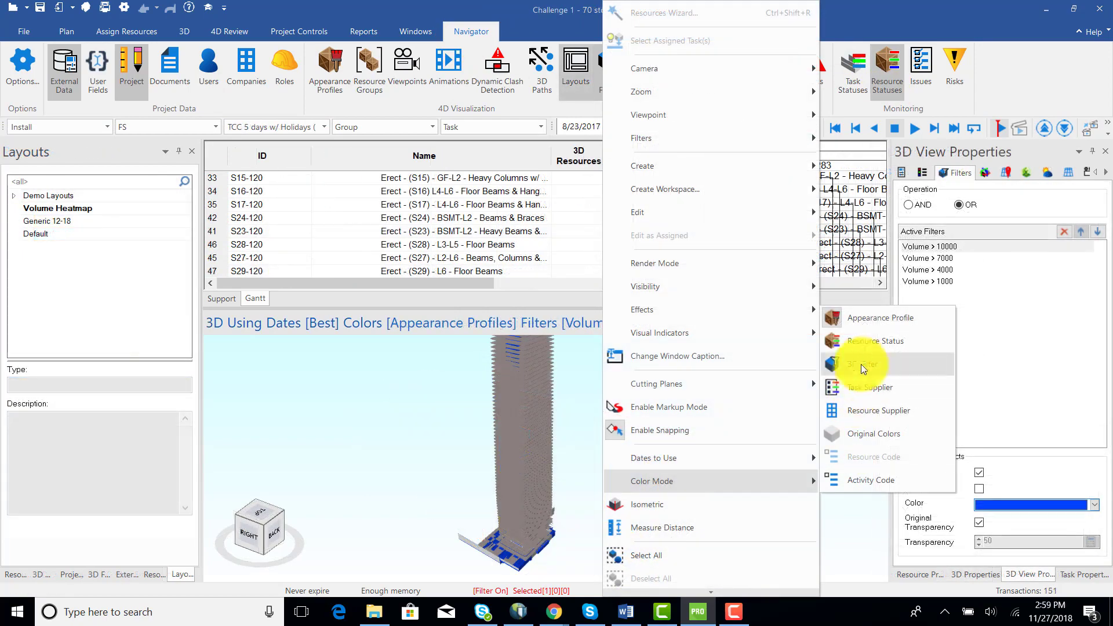
Colour the tower by its 3D Filter colour mode and orbit around its floors.
click(864, 361)
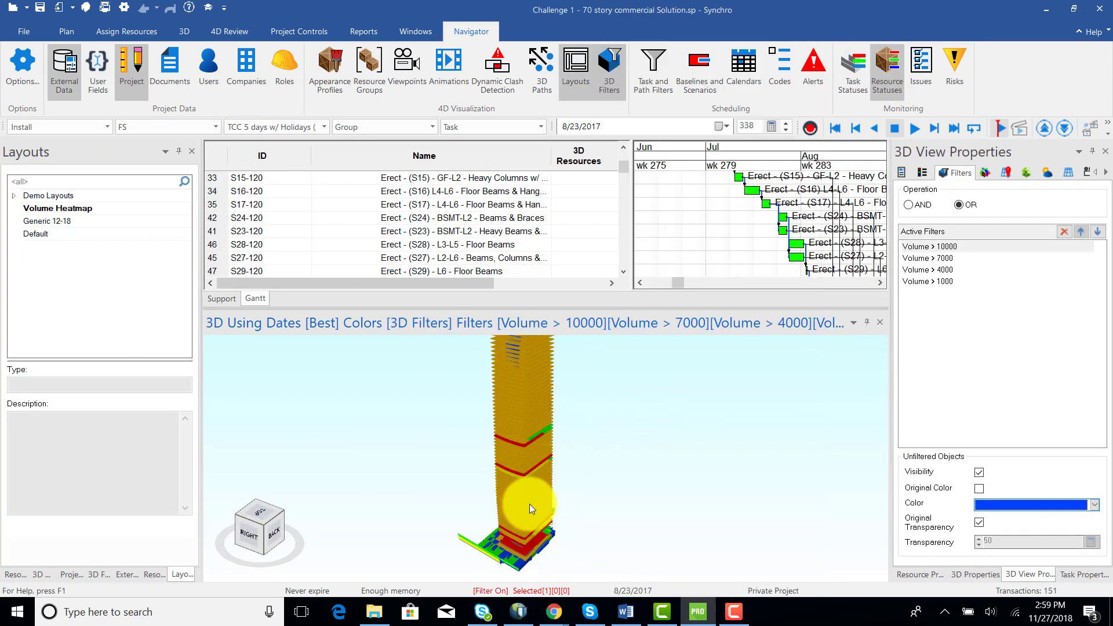
scroll(607, 443, up, 10)
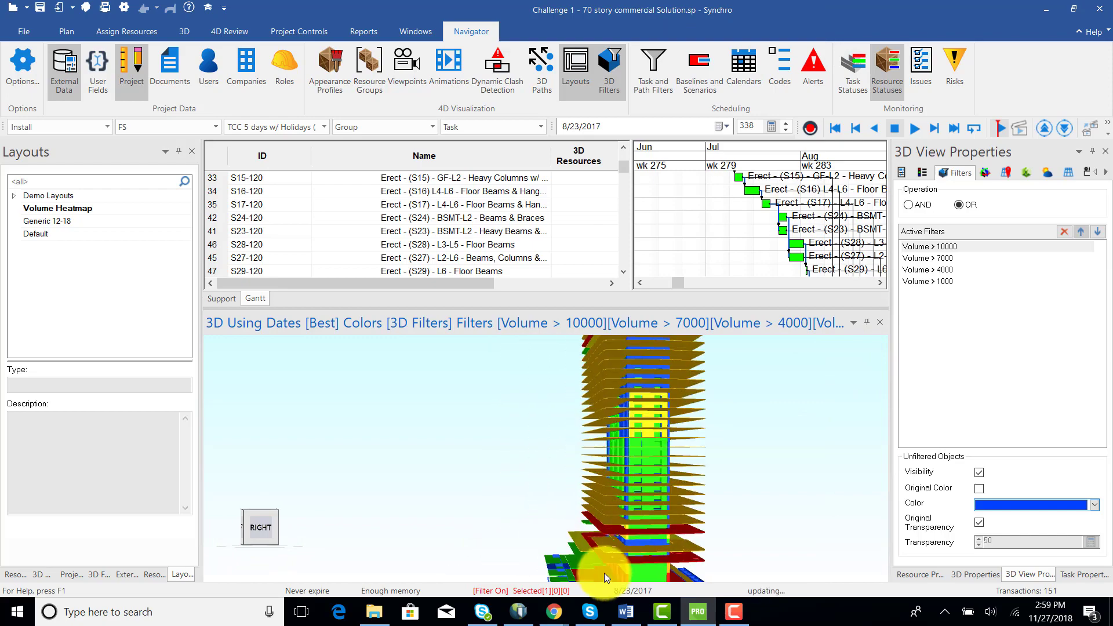
drag(656, 478, 703, 491)
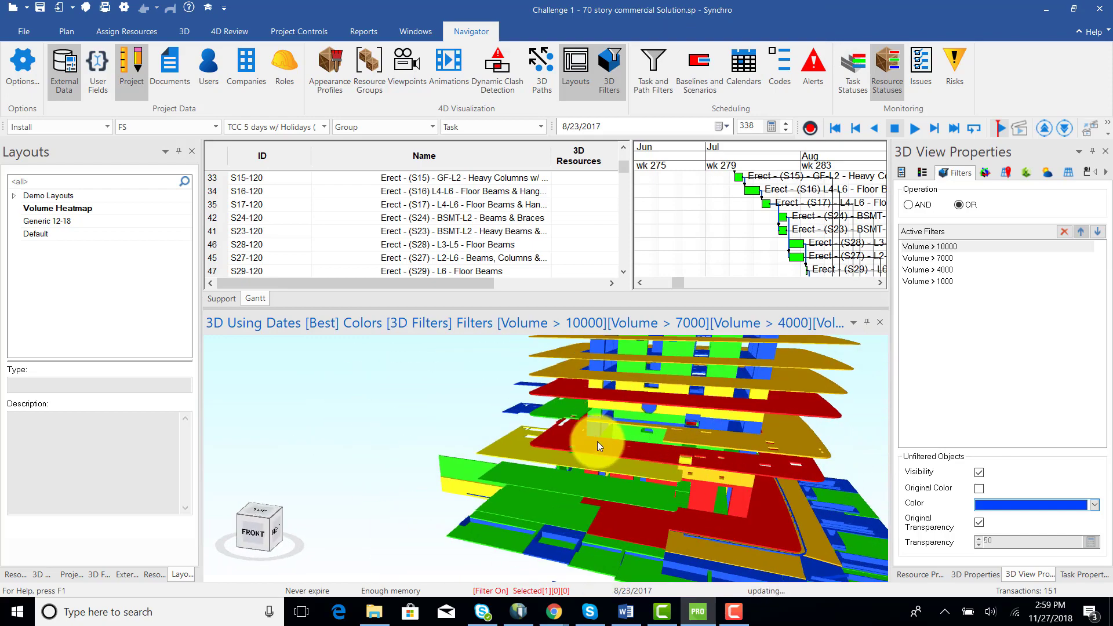
drag(599, 446, 812, 430)
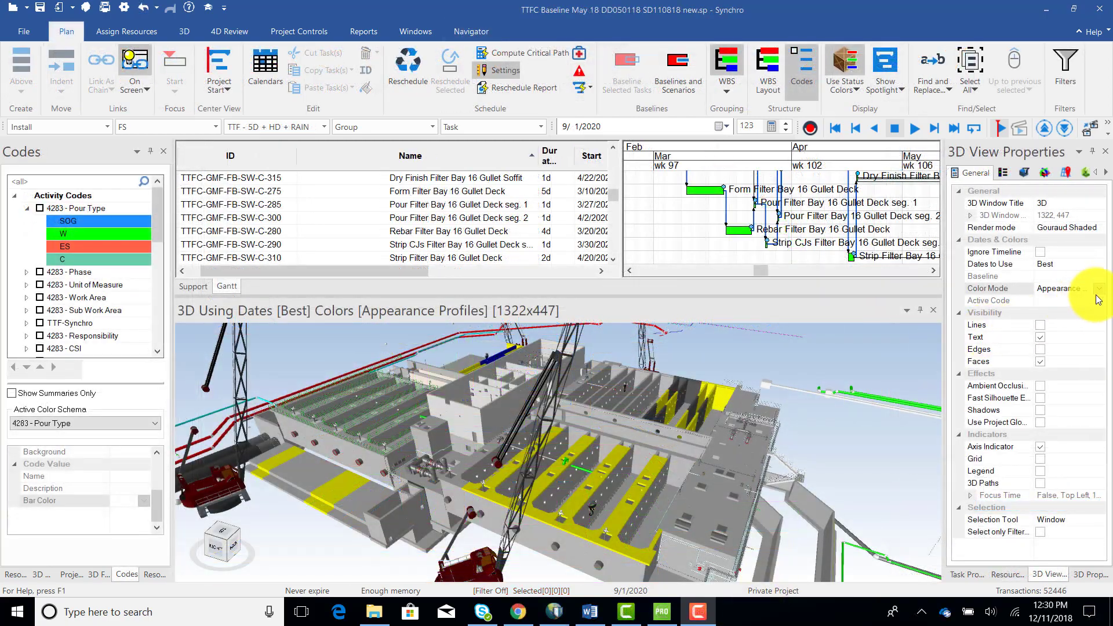
Set the 3D view colour mode to Activity Codes with active code 4283 - Pour Type.
click(1098, 289)
click(1053, 356)
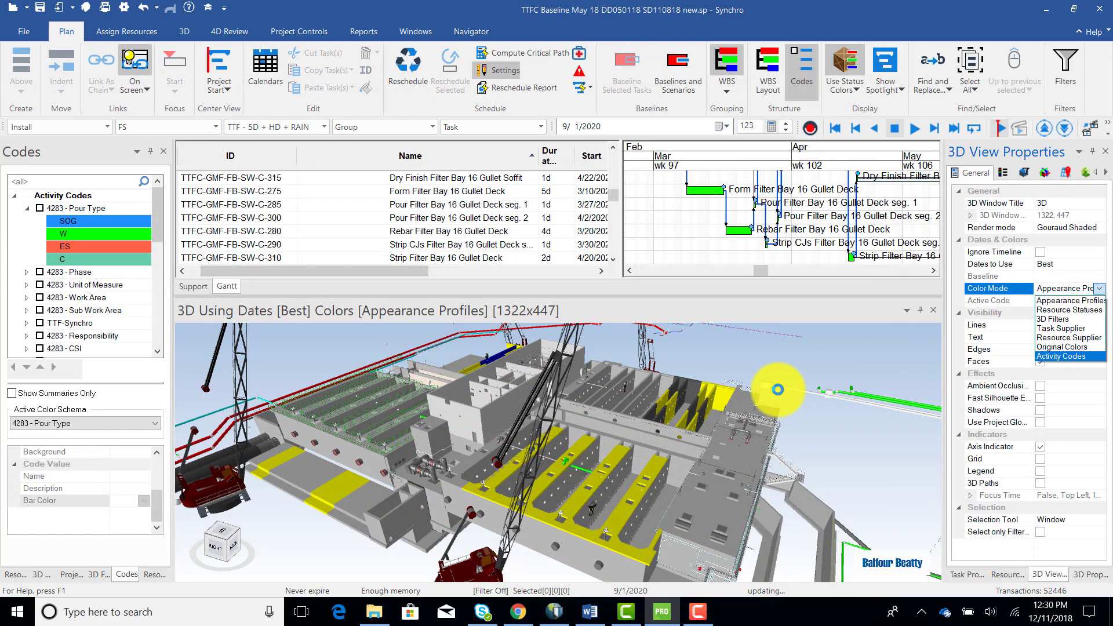
click(1100, 302)
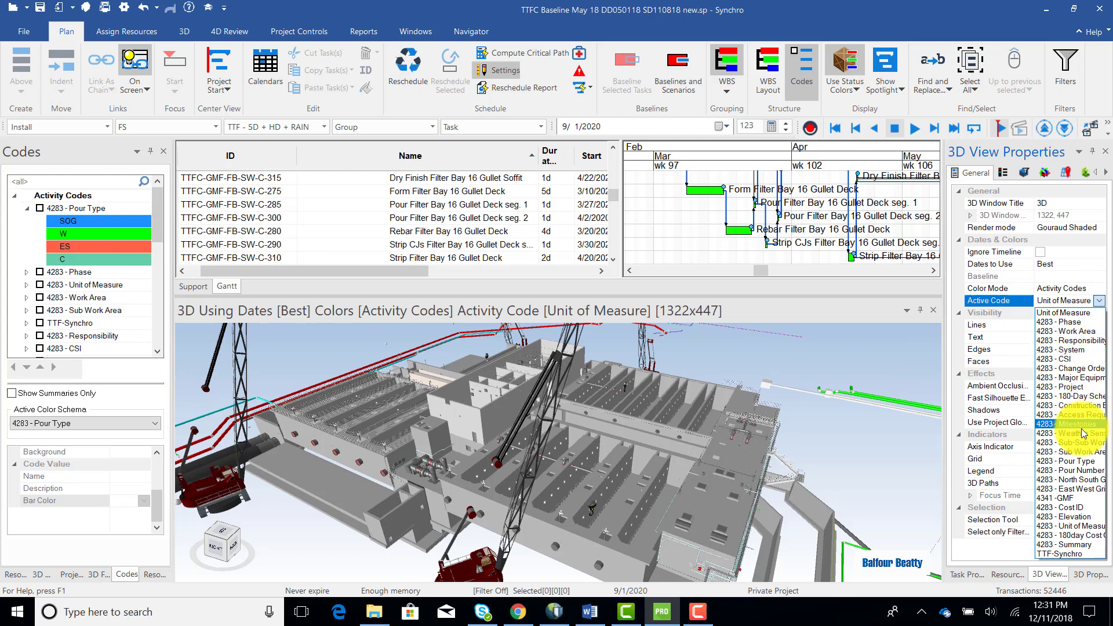
click(1074, 461)
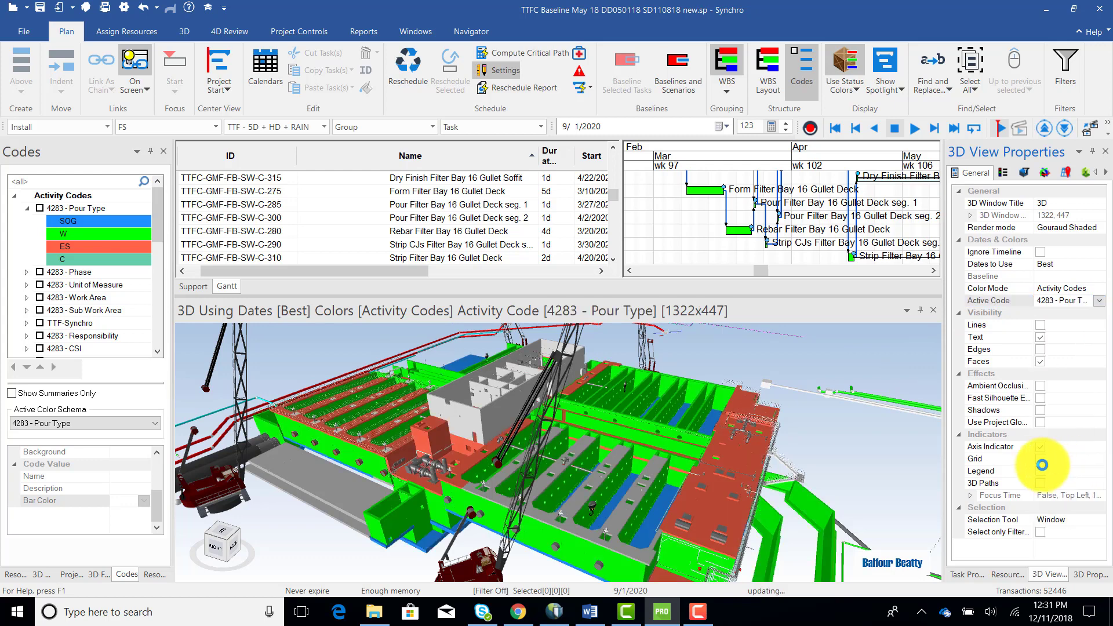
Switch Gantt bars to activity code colours and select Filter Bay 16, 18-19 and 19 tasks.
click(849, 84)
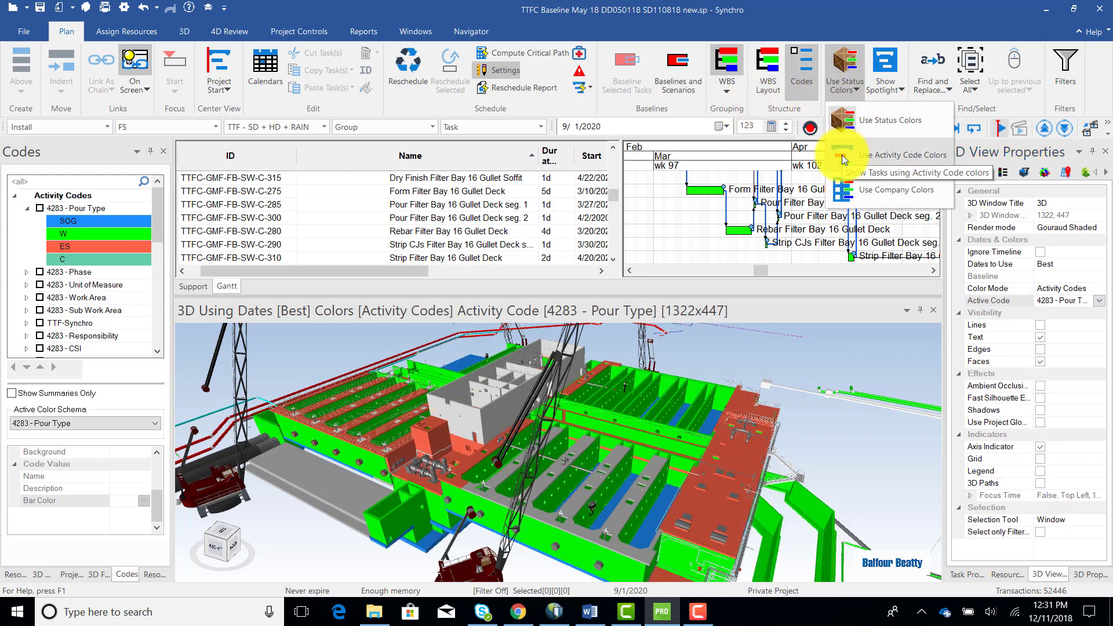
click(842, 155)
scroll(449, 207, down, 5)
click(660, 244)
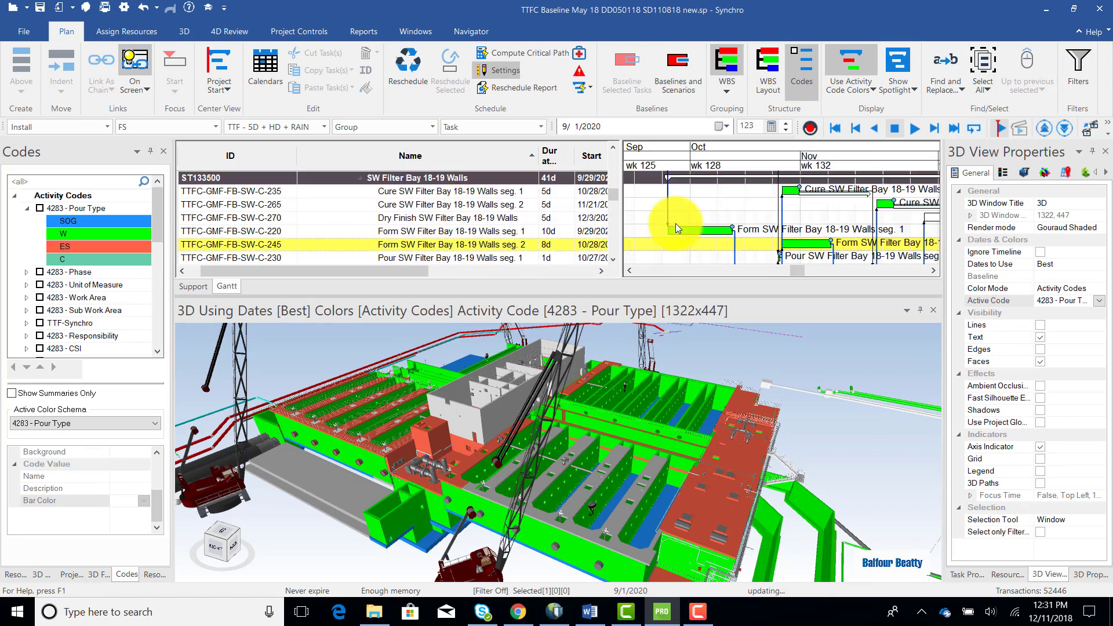
scroll(497, 209, up, 5)
click(532, 206)
scroll(663, 216, down, 5)
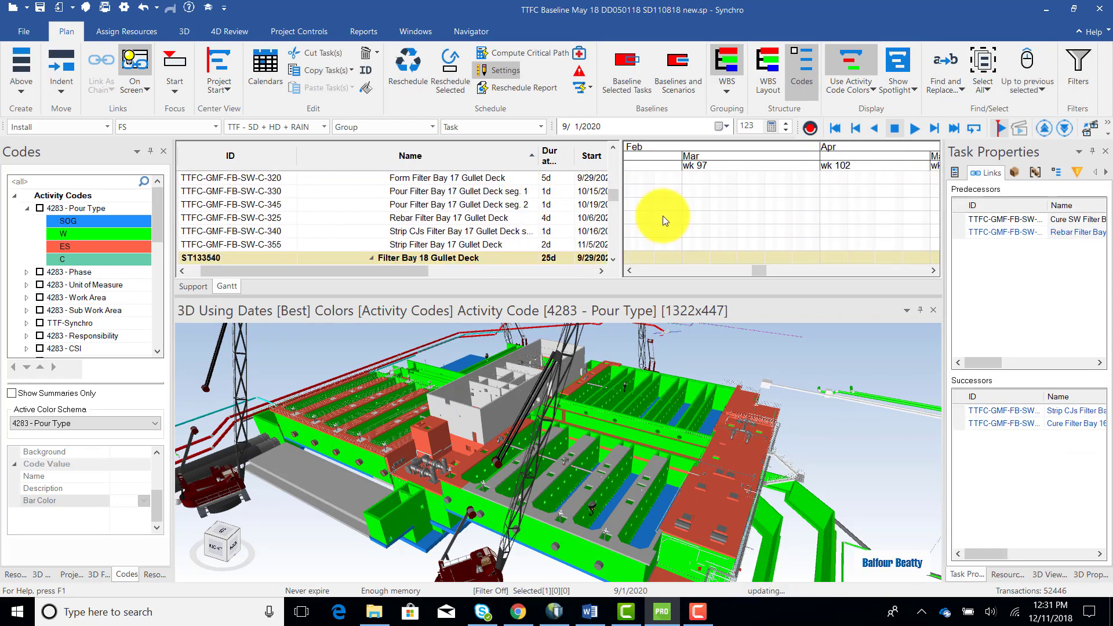
click(464, 184)
scroll(464, 189, up, 1)
Show a legend titled Legend in the left 3D view, with Autotitle off.
click(722, 210)
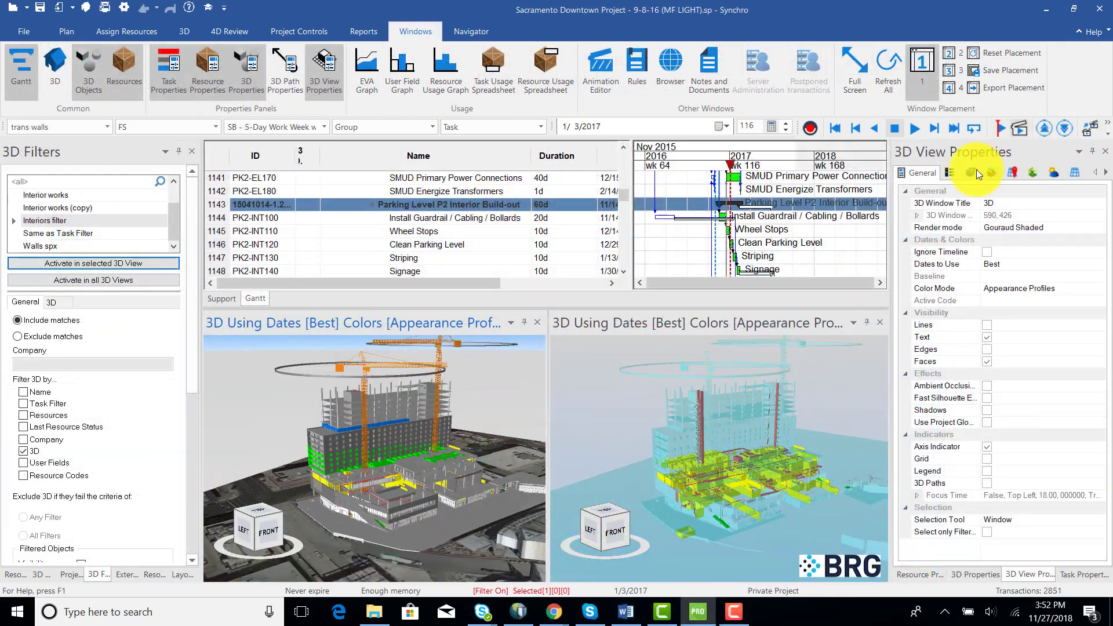
click(947, 173)
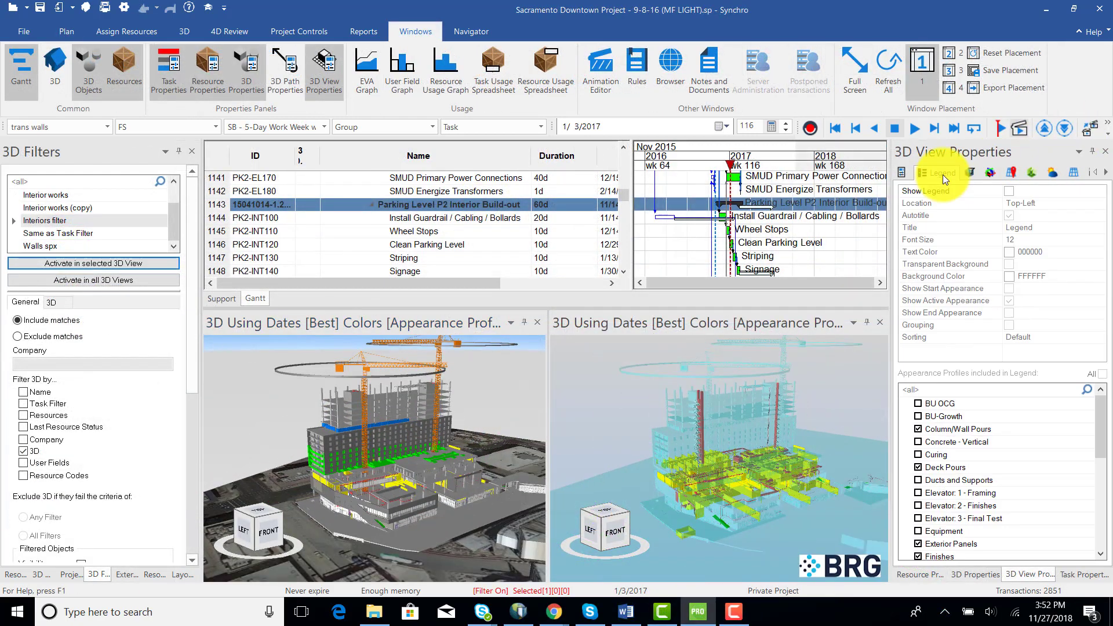
click(1008, 191)
click(1008, 215)
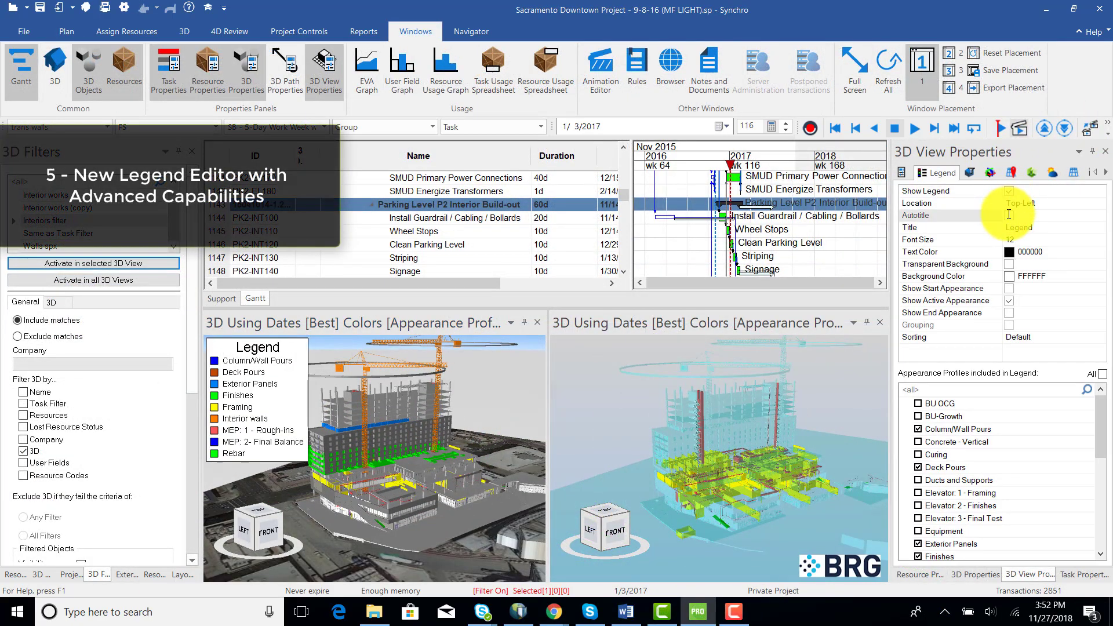
scroll(965, 457, down, 5)
Add a Legend-titled legend to the right 3D view and remove MEP: 2 Final Balance.
click(865, 364)
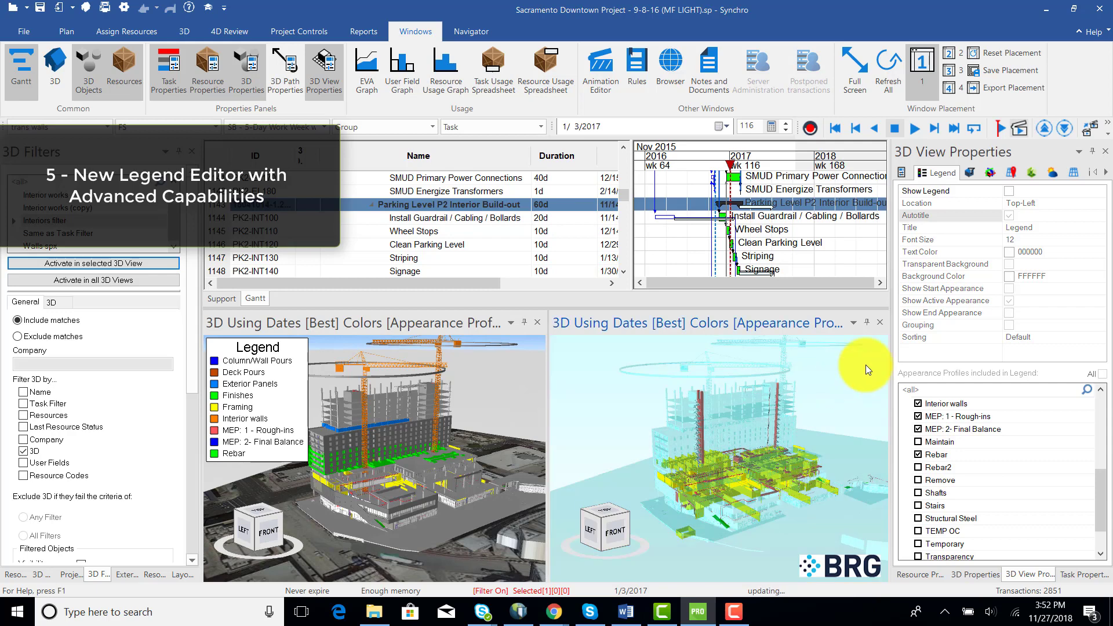
click(1008, 191)
click(1008, 216)
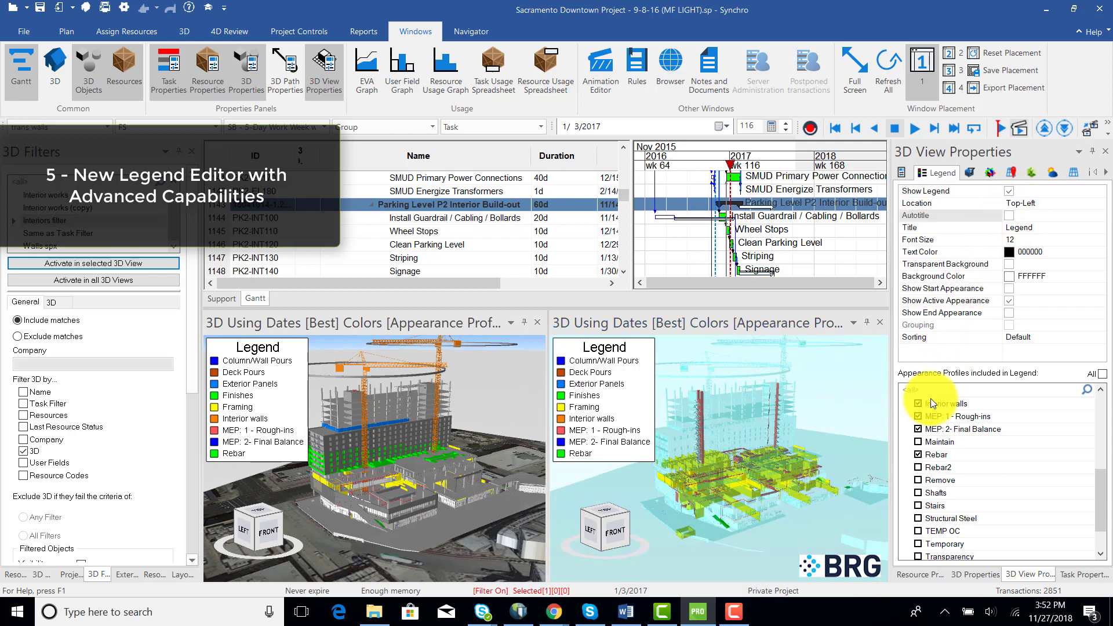
scroll(918, 447, down, 1)
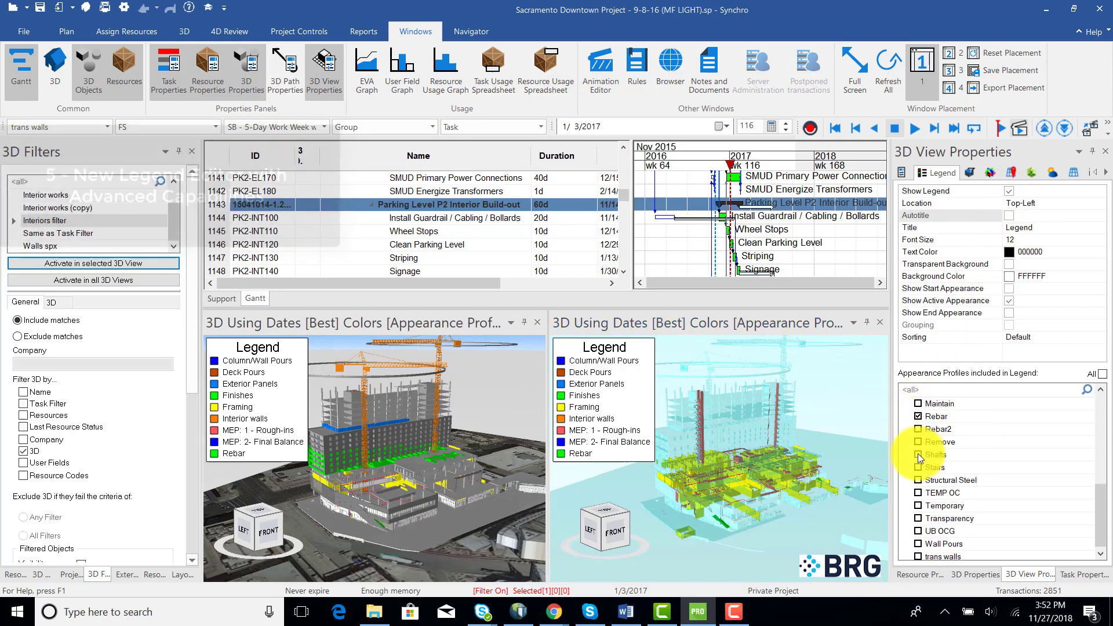
scroll(916, 461, up, 2)
click(918, 468)
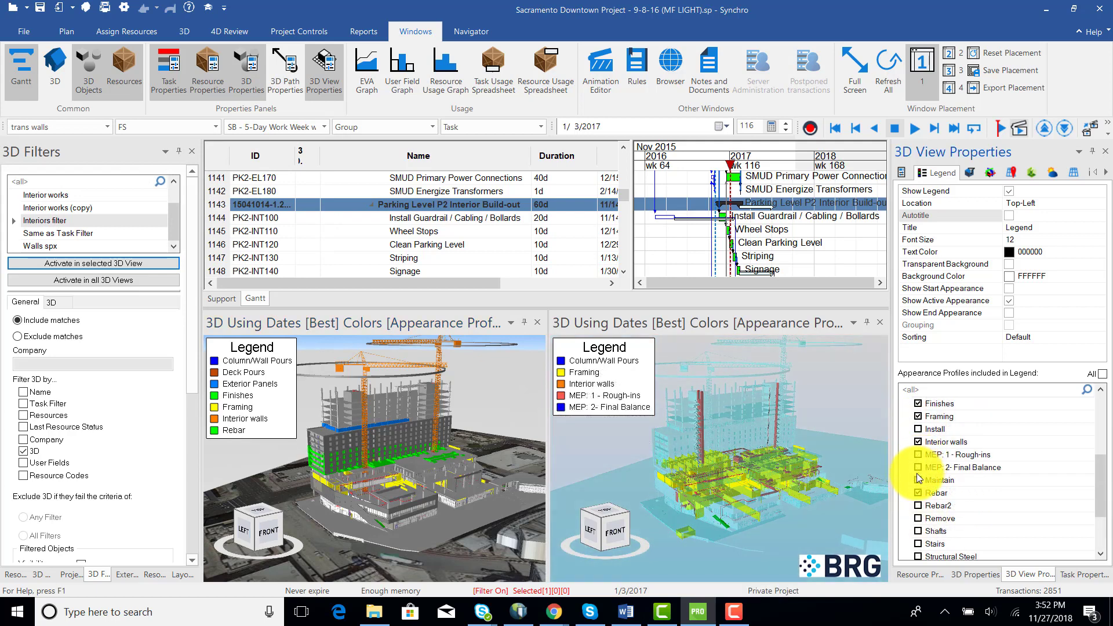
scroll(917, 473, down, 1)
click(848, 381)
scroll(943, 458, up, 2)
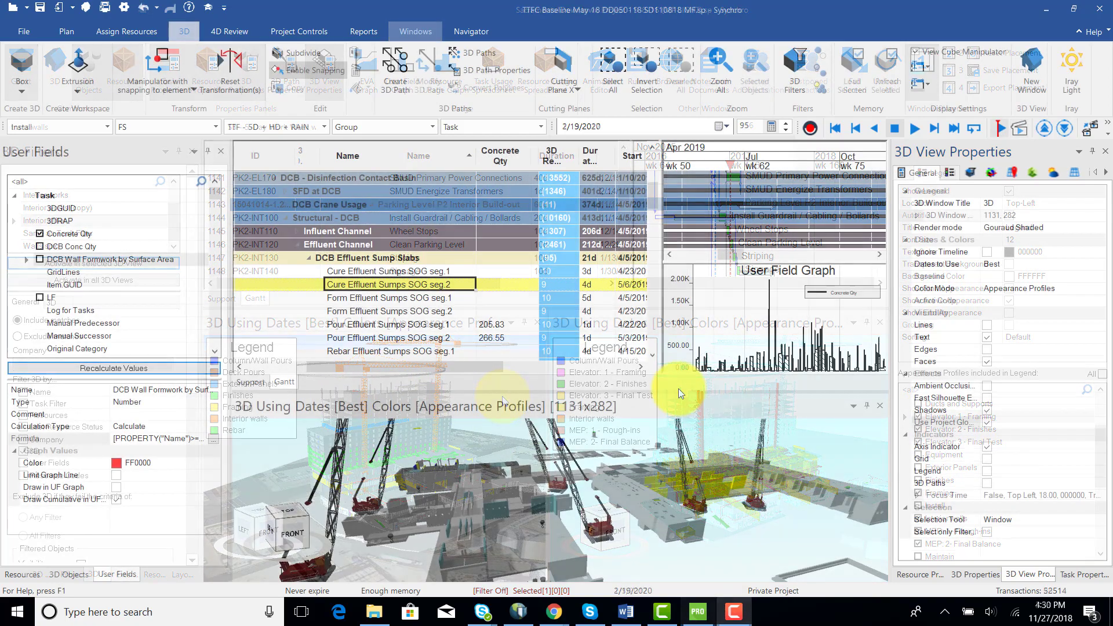
Plot Concrete Qty cumulatively in the UF graph, then graph DCB Wall Formwork by Surface Area instead.
click(56, 239)
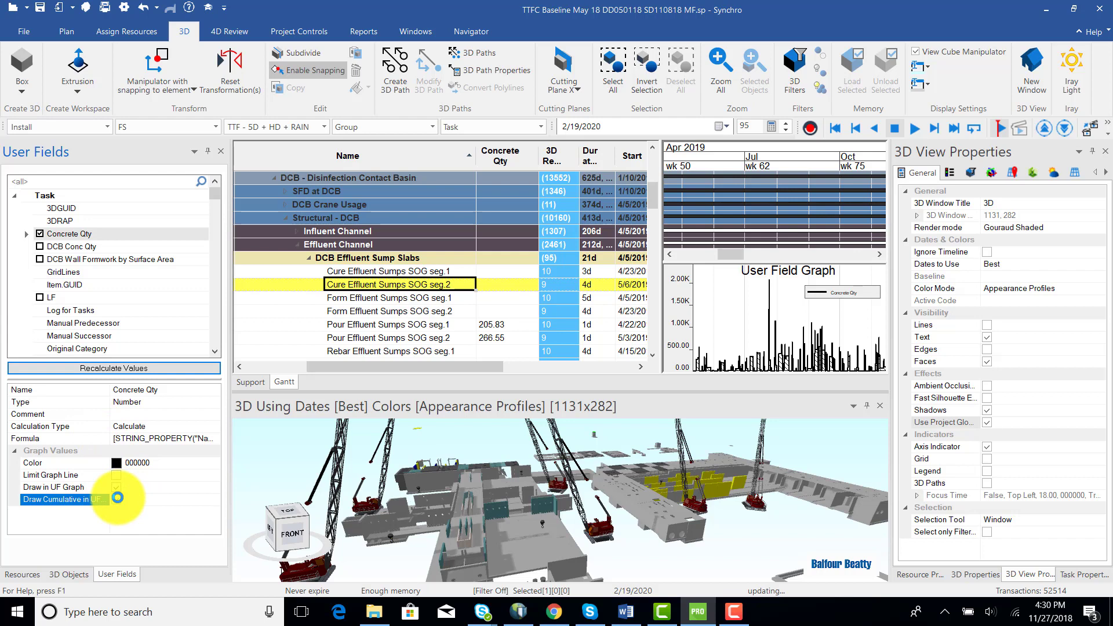
click(117, 498)
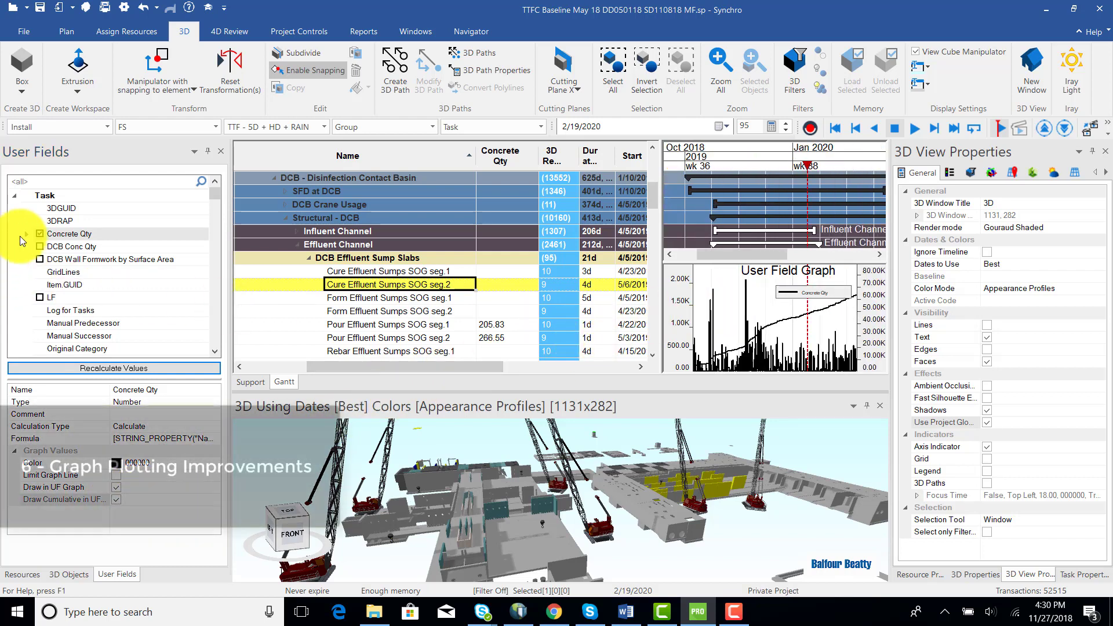
click(38, 259)
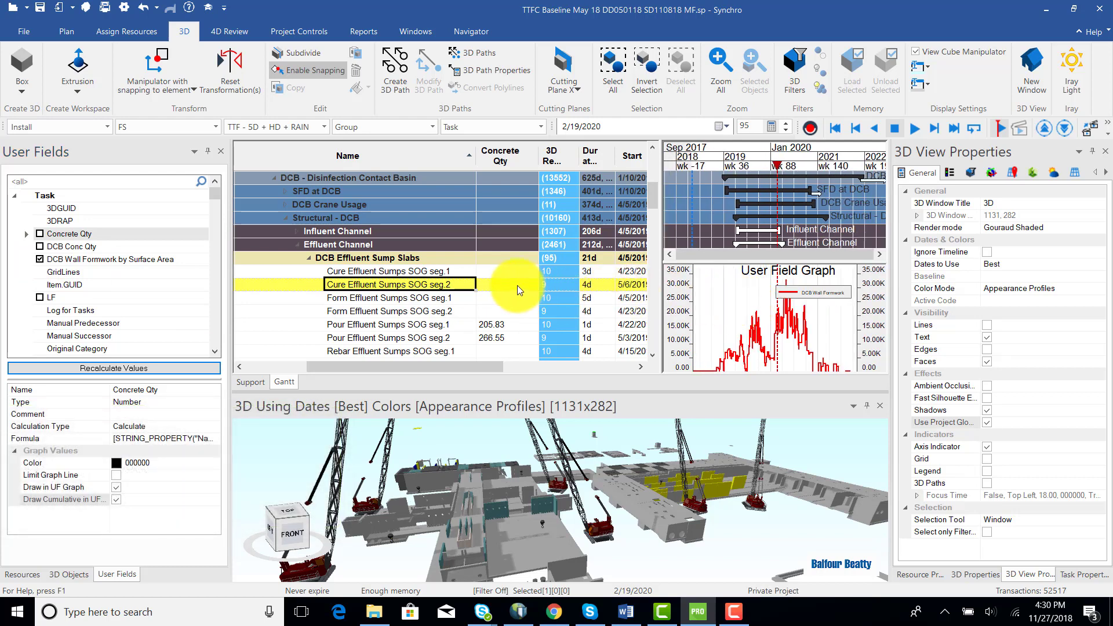
Colour-code the Concrete Qty column red to blue with a Multiple Colors conditional formatting rule.
key(Down)
key(Down)
key(Down)
key(Right)
right_click(504, 166)
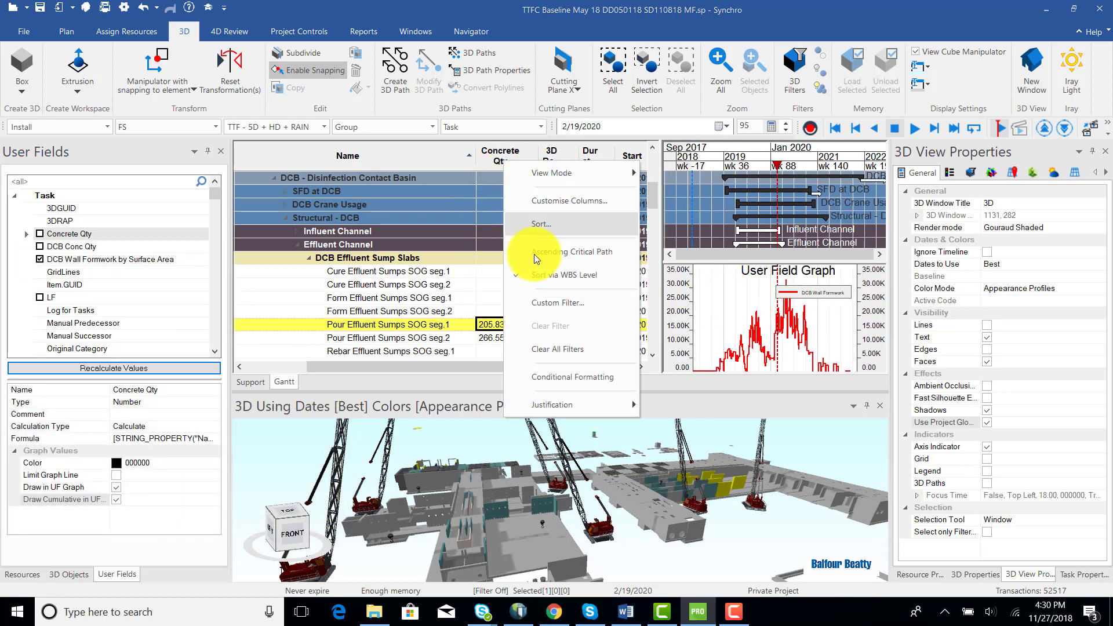
click(555, 377)
click(674, 229)
click(683, 256)
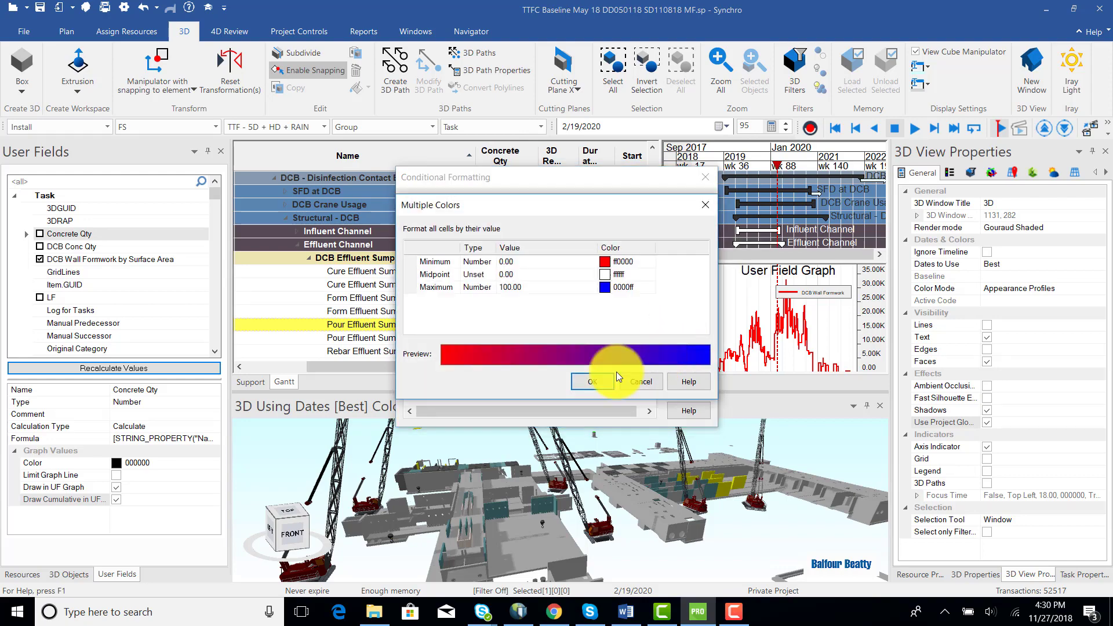
click(614, 379)
click(686, 359)
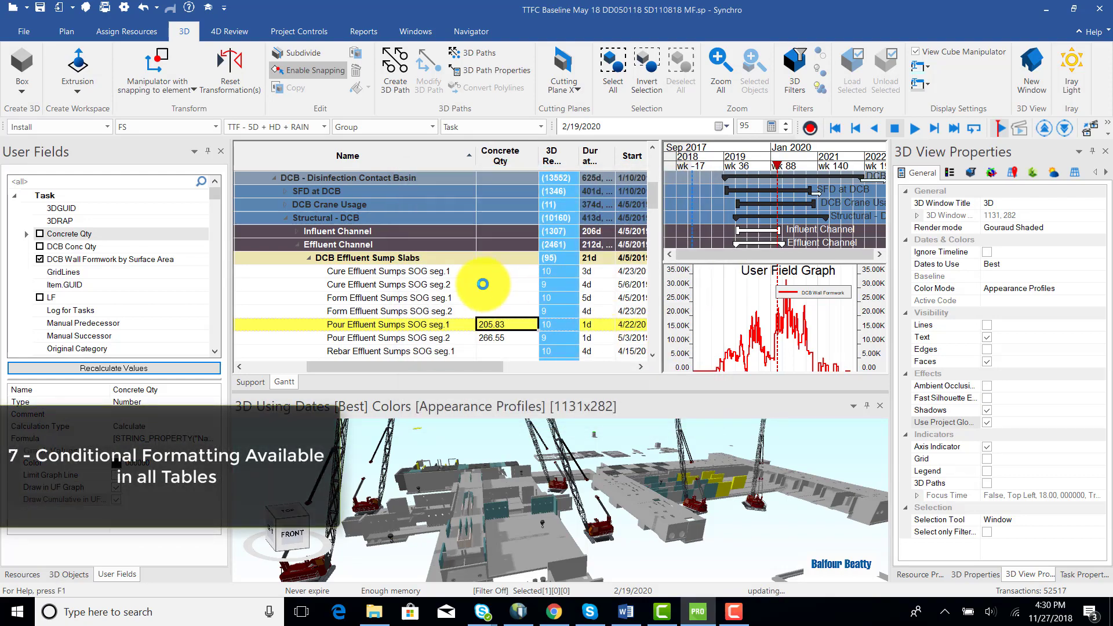
Scroll down the task list and switch the side panel to the Resources list.
scroll(482, 284, down, 5)
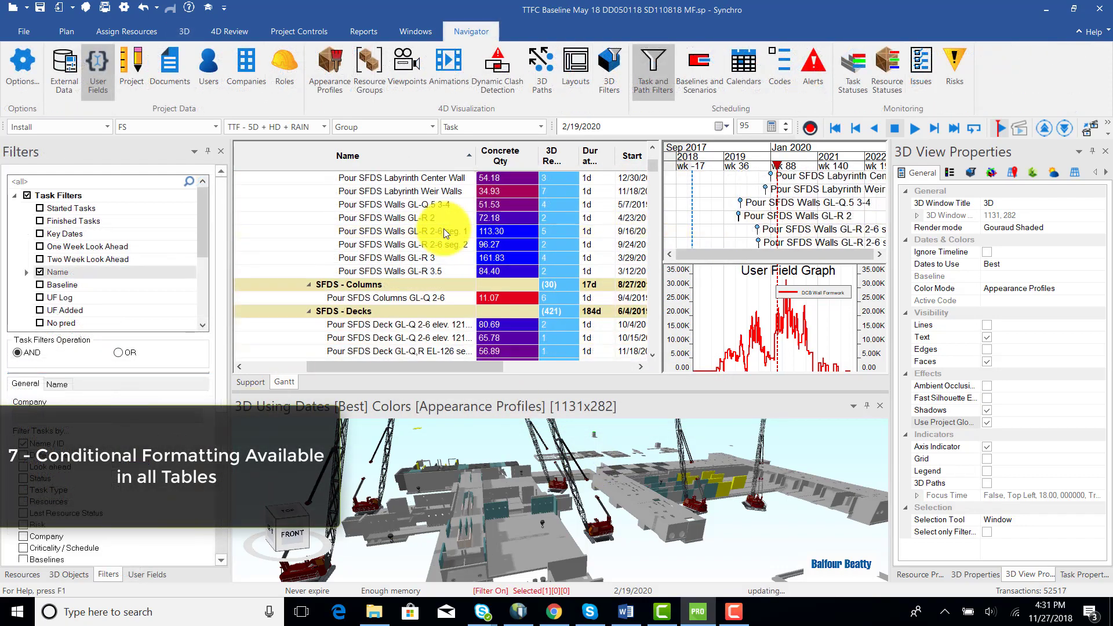
scroll(443, 228, down, 15)
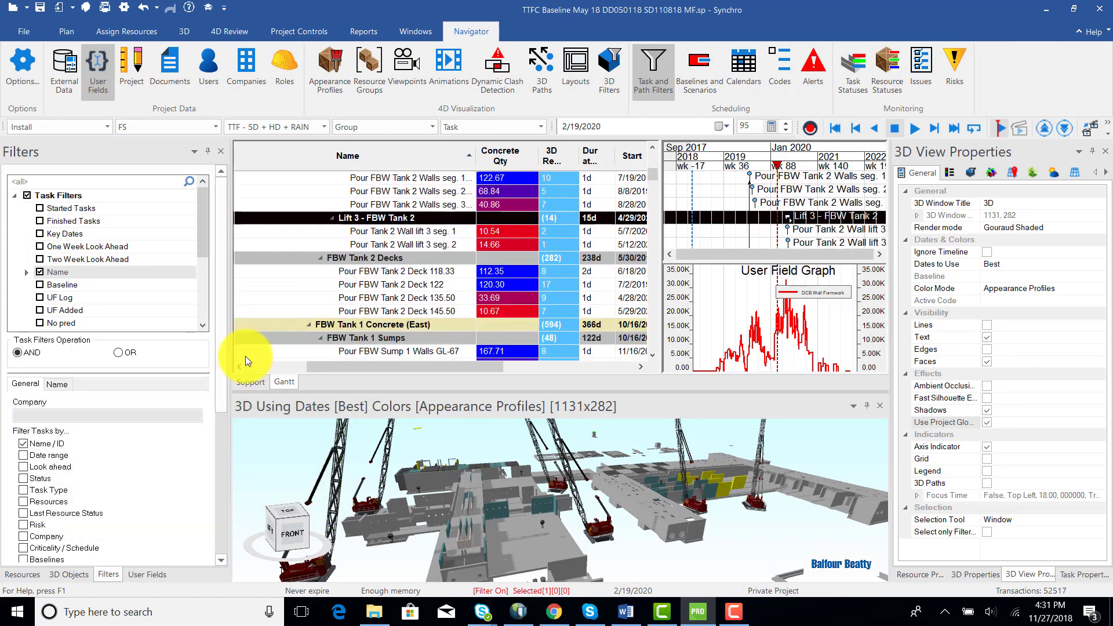
click(24, 574)
Group the resources by Resource Code and expand the concrete materials group.
right_click(109, 181)
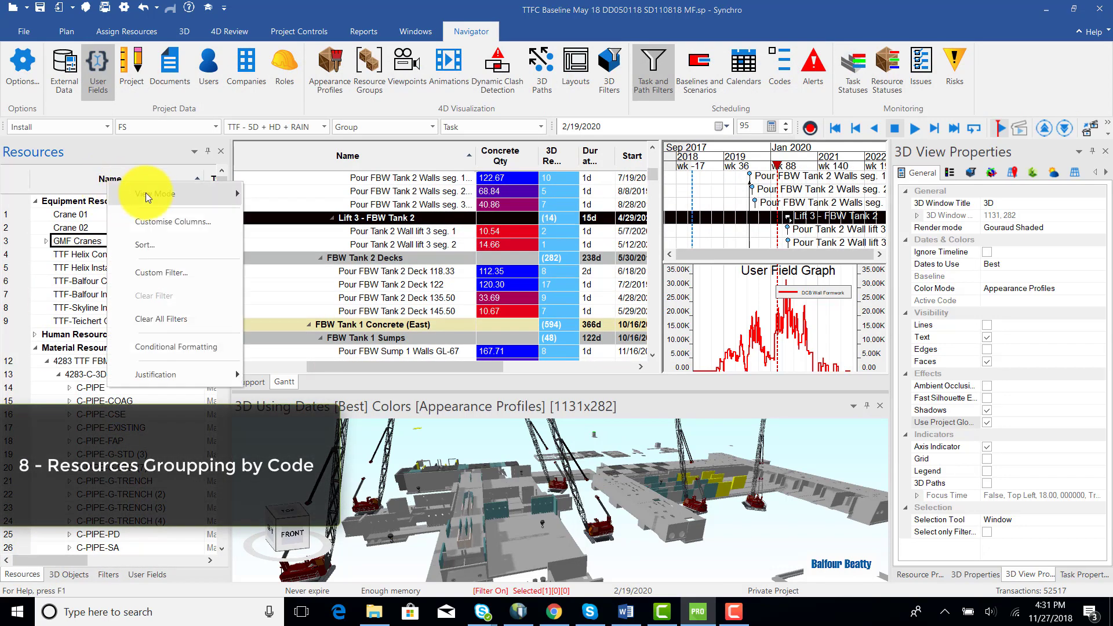
mouse_move(146, 193)
click(277, 241)
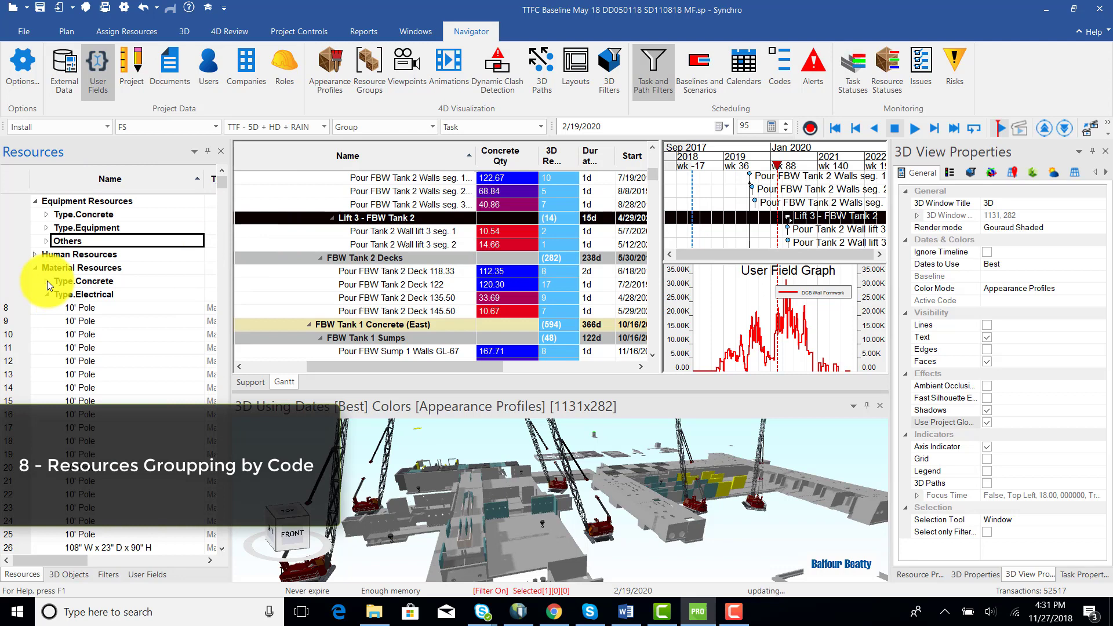
click(46, 294)
click(47, 279)
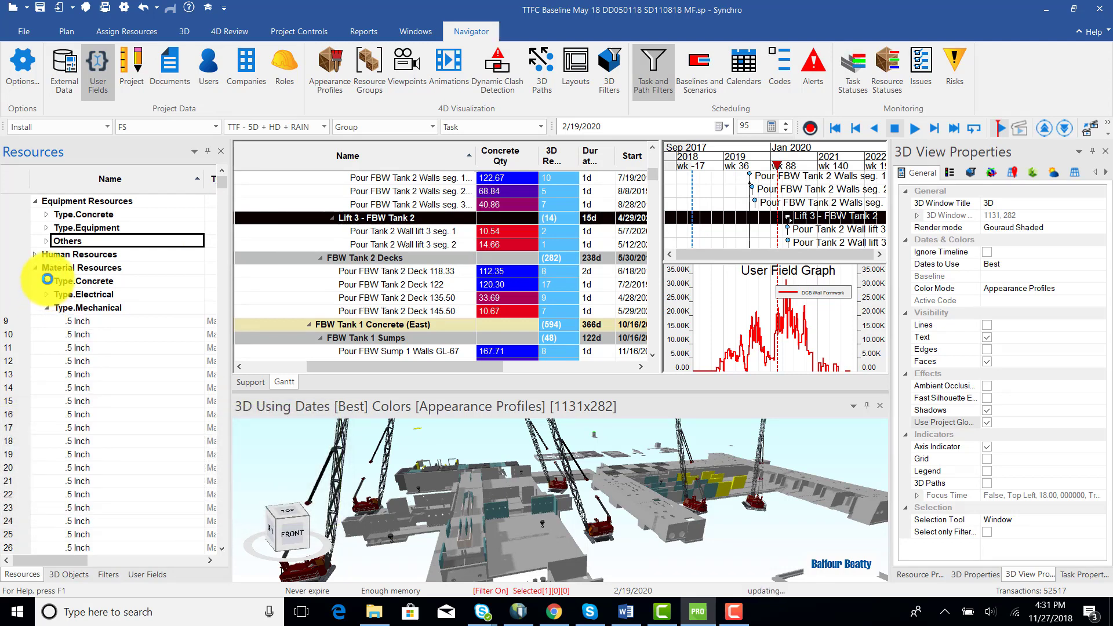
drag(65, 560, 124, 560)
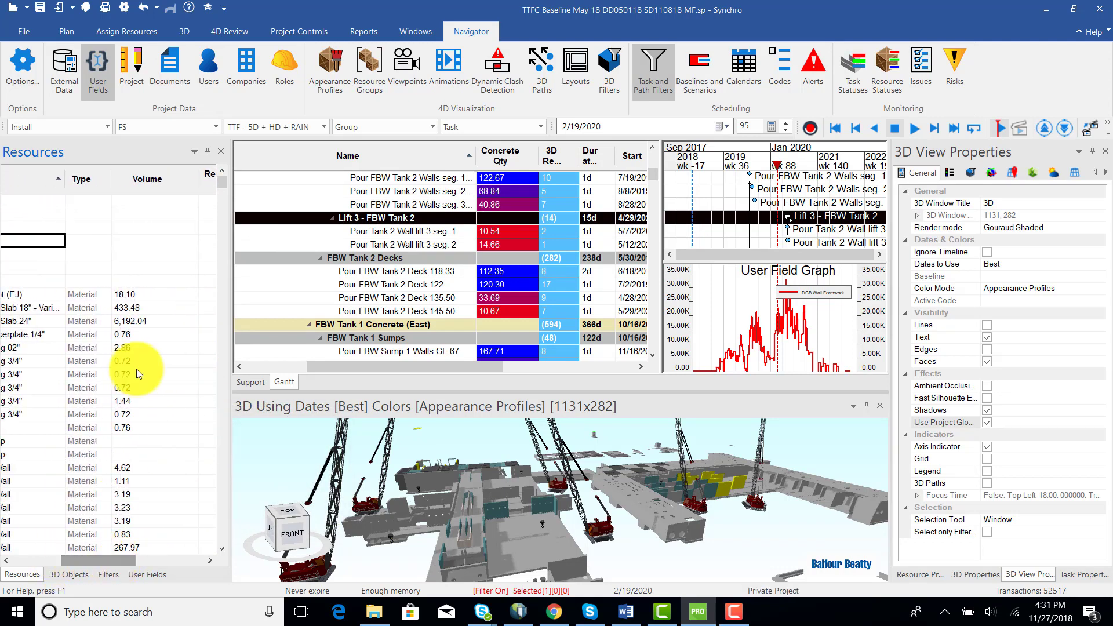
Colour the Volume column red to blue with a Multiple Colors conditional formatting rule.
right_click(160, 200)
click(223, 348)
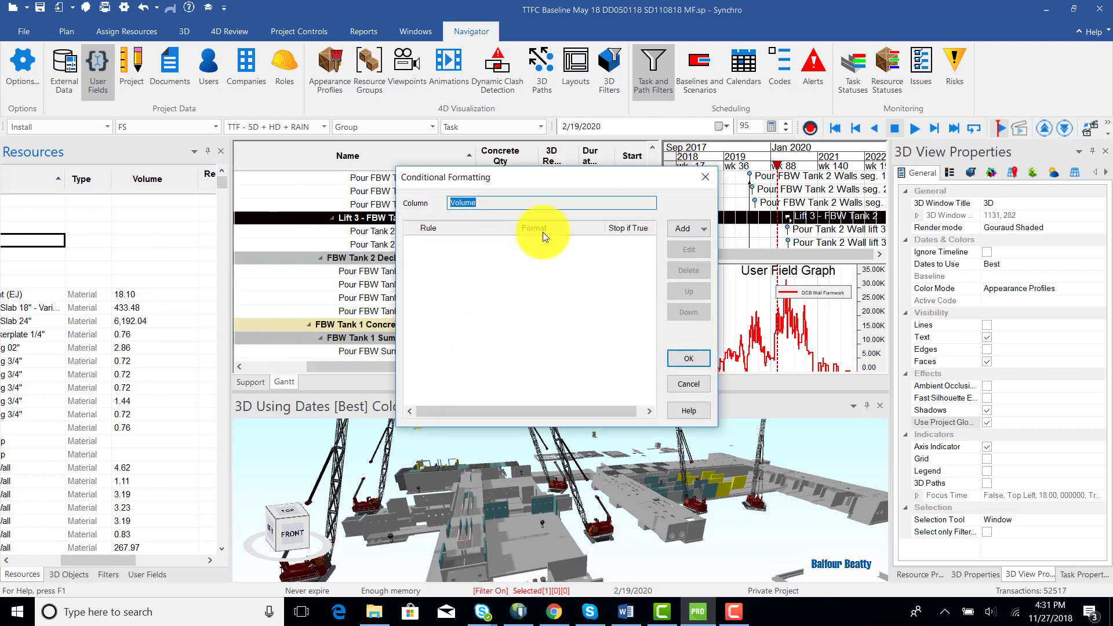
click(691, 248)
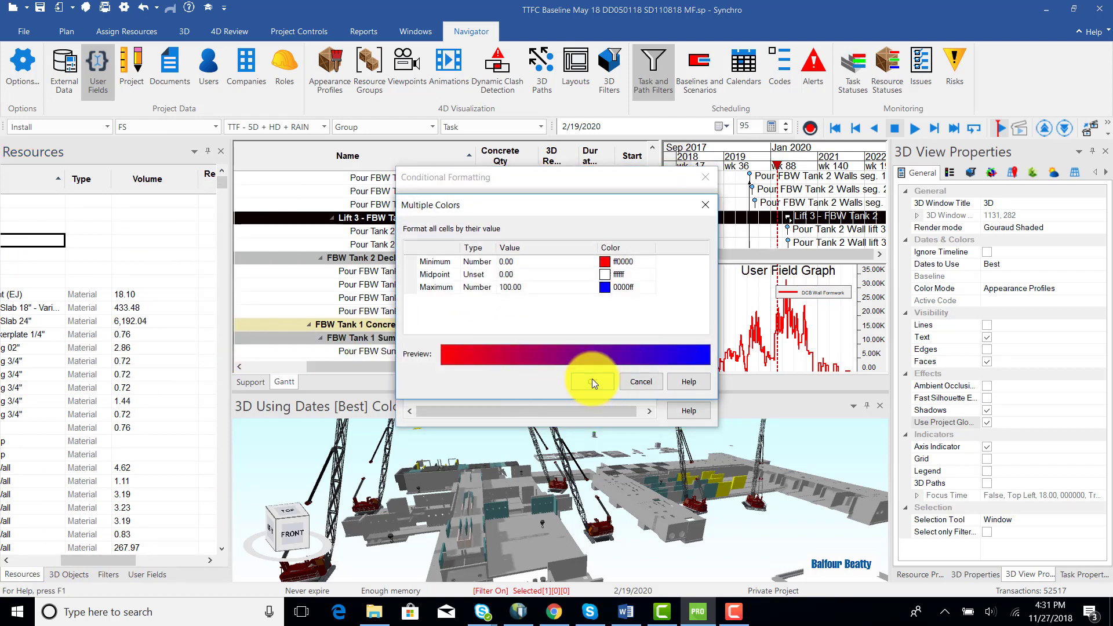
click(592, 382)
click(672, 359)
Draw a new 45-day task in the Challenge 3 Plan Demo Gantt chart.
scroll(131, 377, down, 5)
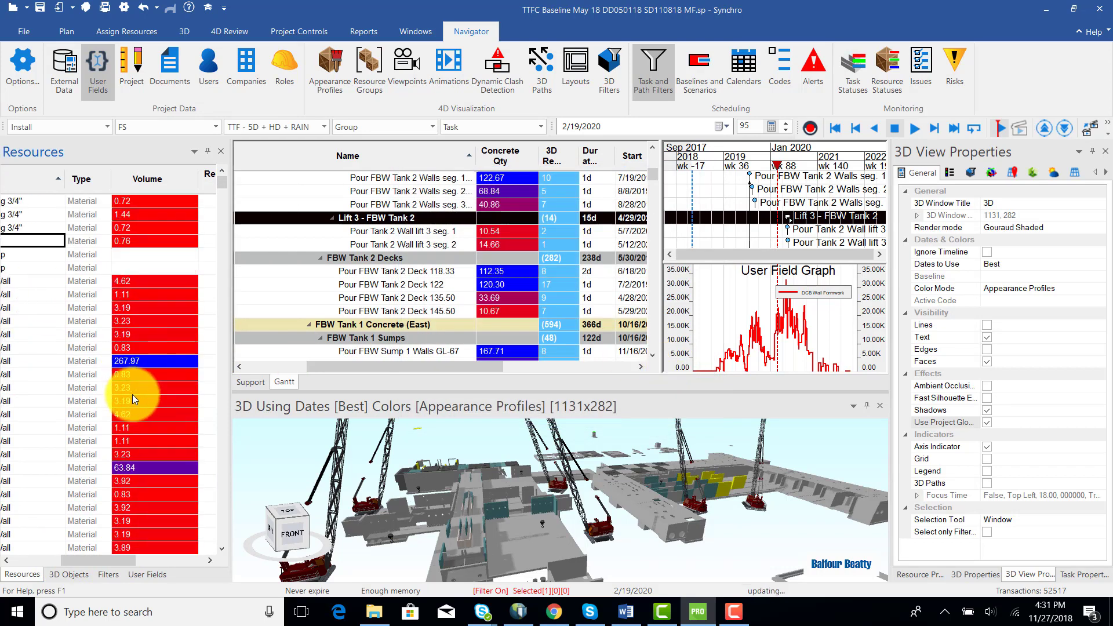
scroll(132, 394, down, 10)
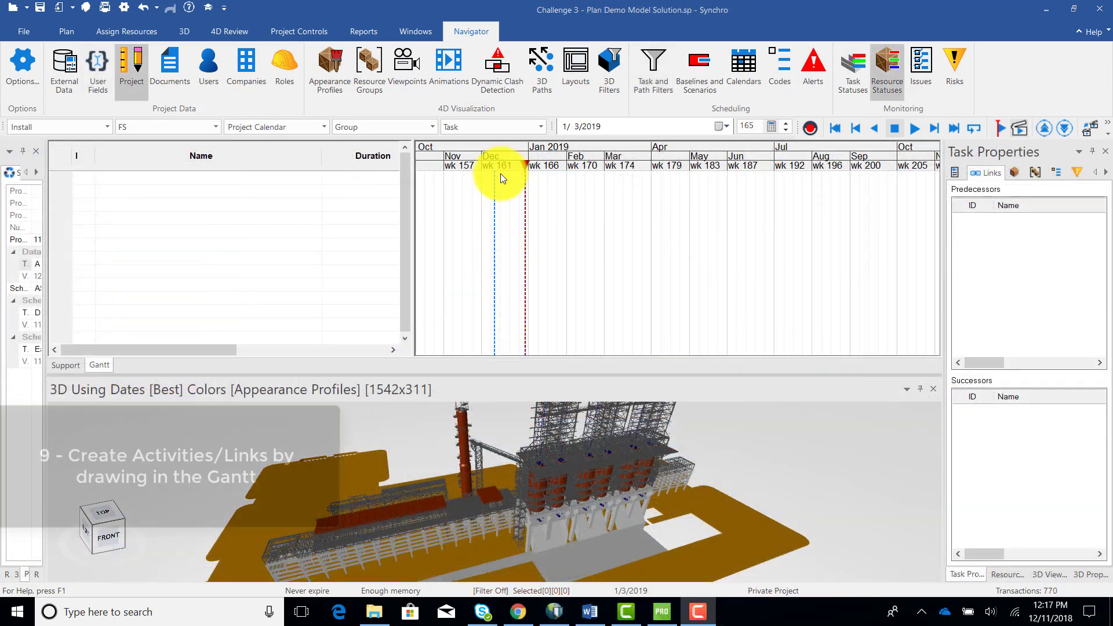
mouse_move(502, 176)
mouse_down()
mouse_move(583, 176)
mouse_move(697, 207)
mouse_up()
Draw another task from February to late April and link tasks 1, 3 and 4 in sequence.
mouse_move(588, 204)
mouse_down()
mouse_move(818, 229)
mouse_move(811, 218)
mouse_up()
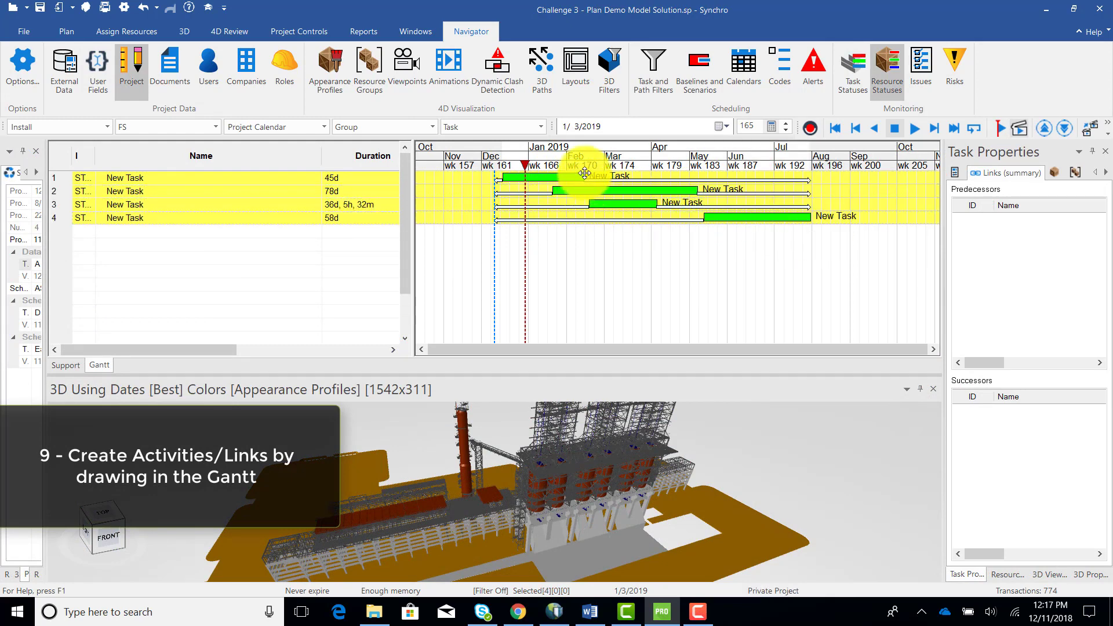
drag(584, 174, 592, 204)
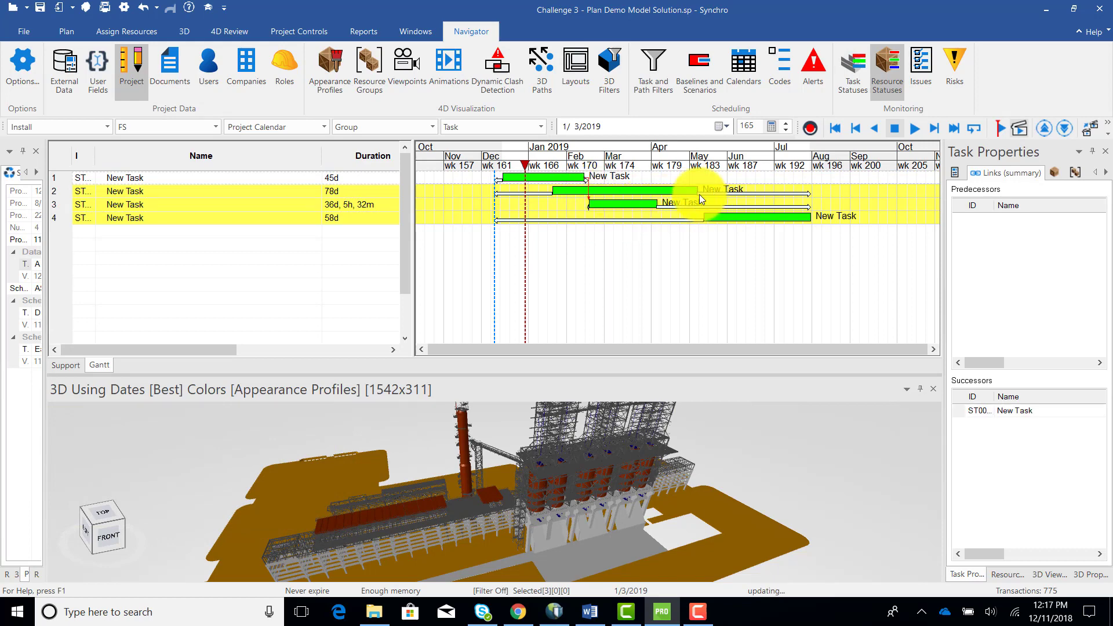
drag(700, 199, 686, 227)
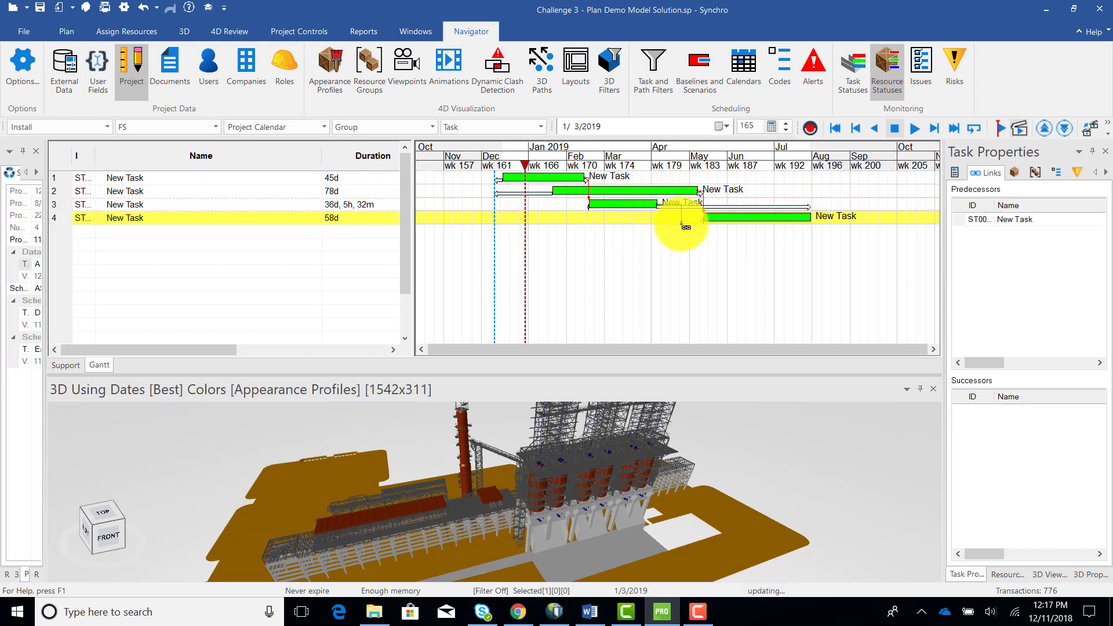
Rename the first task Foundations and give tasks 2 and 3 durations of 75d and 36d.
click(119, 176)
text(Foundations)
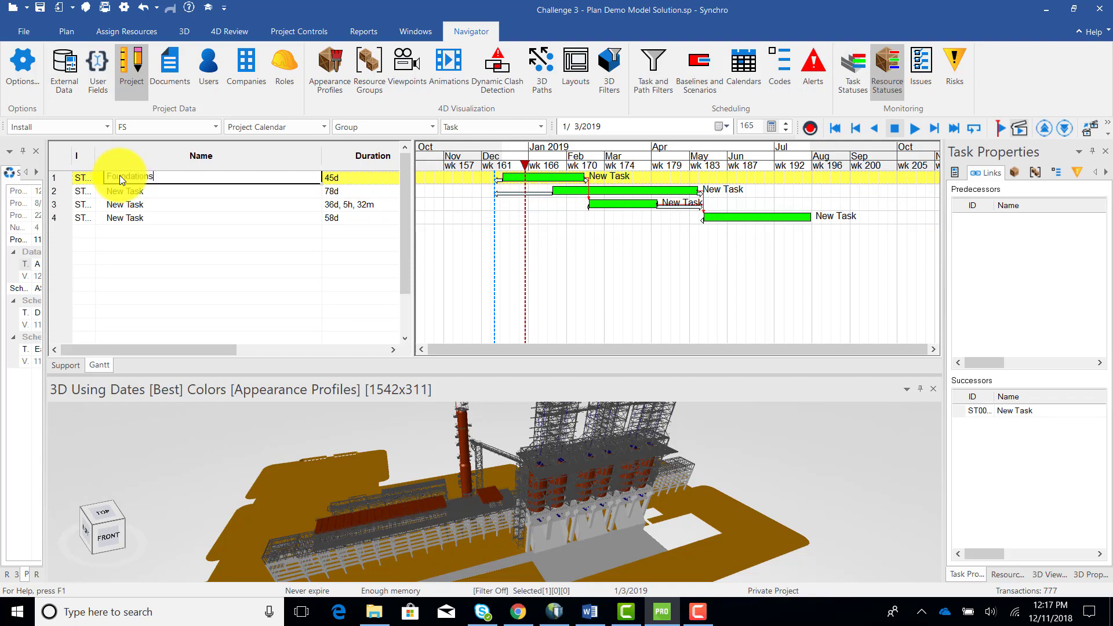
key(Return)
key(Tab)
text(75d)
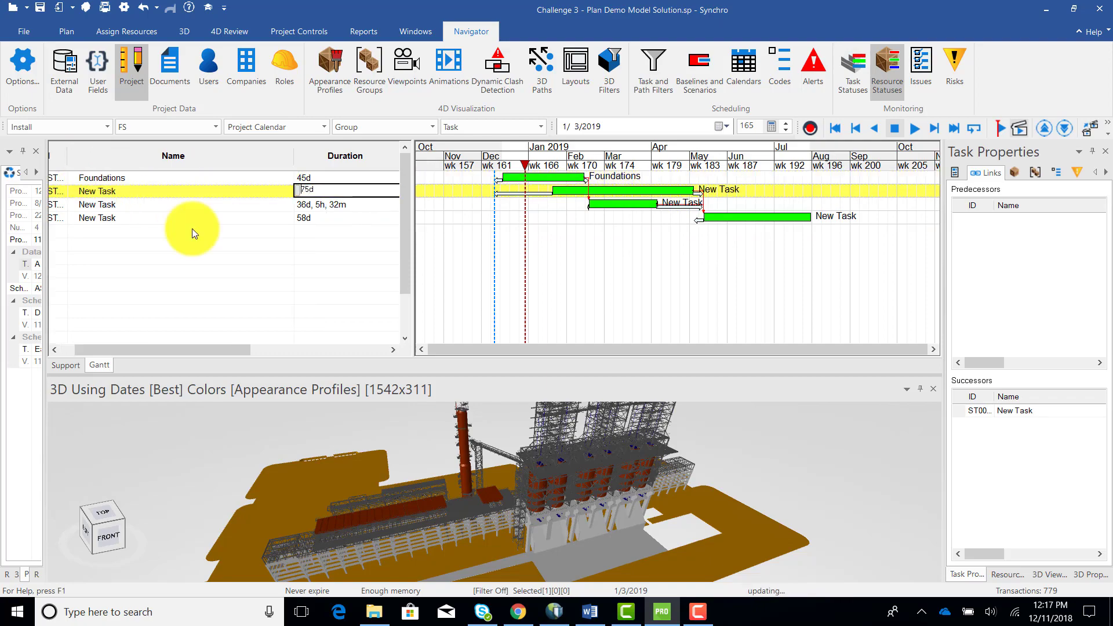
key(Return)
text(36d)
key(Return)
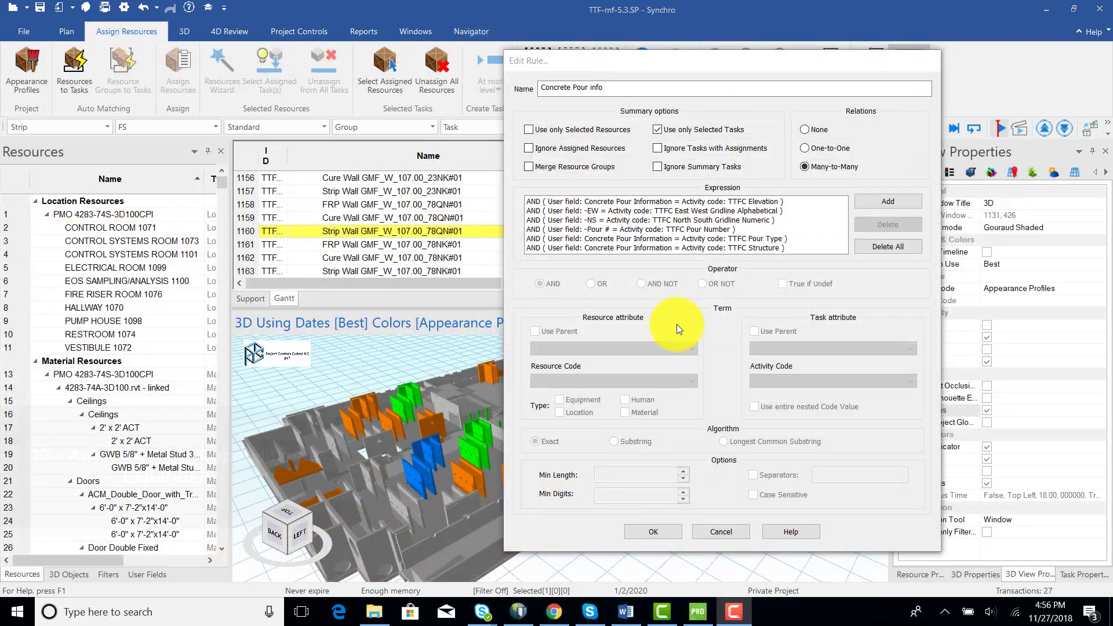
Inspect the Concrete Pour info rule's first condition and Resource attributes, then move the schedule date later.
click(607, 203)
click(645, 348)
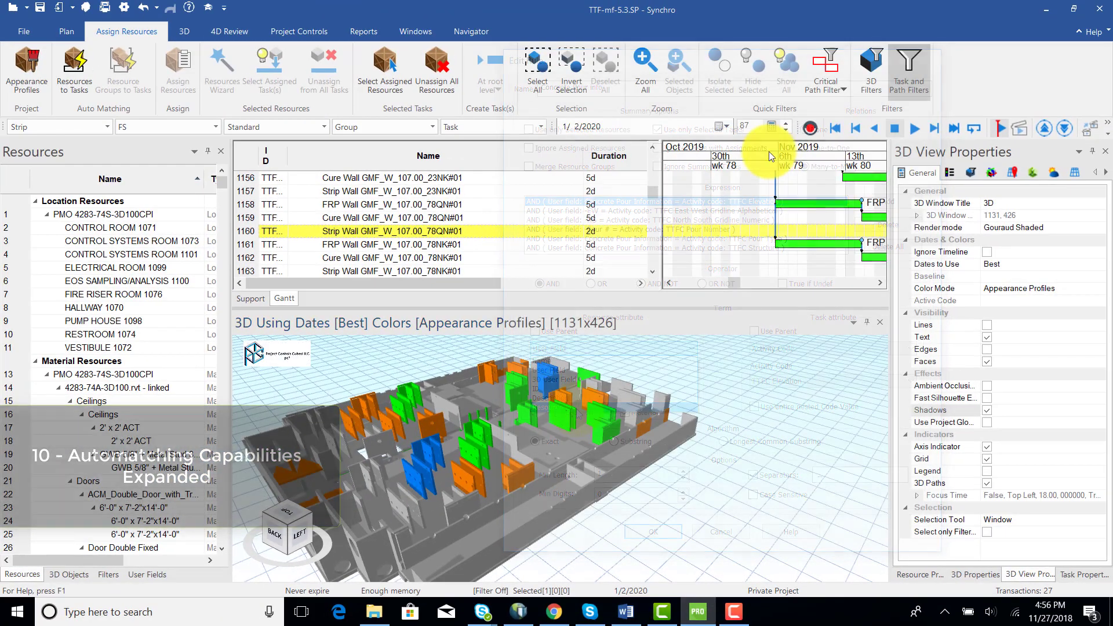
mouse_move(769, 151)
mouse_down()
mouse_move(743, 152)
mouse_move(795, 159)
mouse_move(839, 184)
mouse_move(841, 165)
mouse_move(796, 162)
mouse_move(821, 174)
mouse_move(777, 175)
mouse_up()
Orbit the TTFC Baseline 3D model to view the cranes at 5/17/2020.
scroll(841, 164, down, 3)
scroll(787, 183, down, 3)
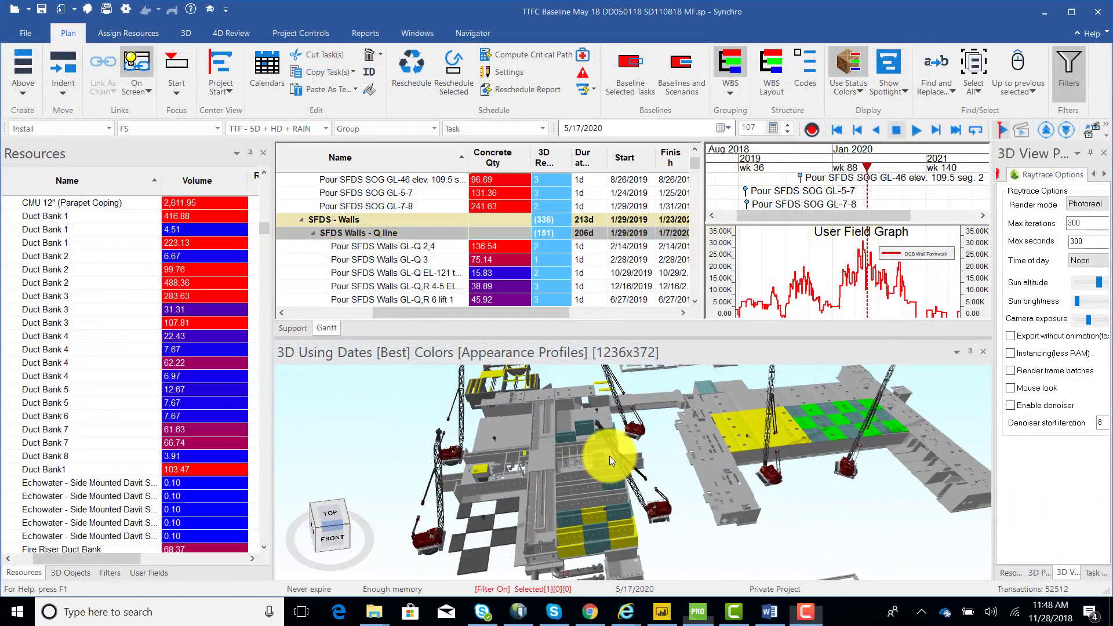
drag(609, 455, 603, 405)
scroll(452, 265, down, 2)
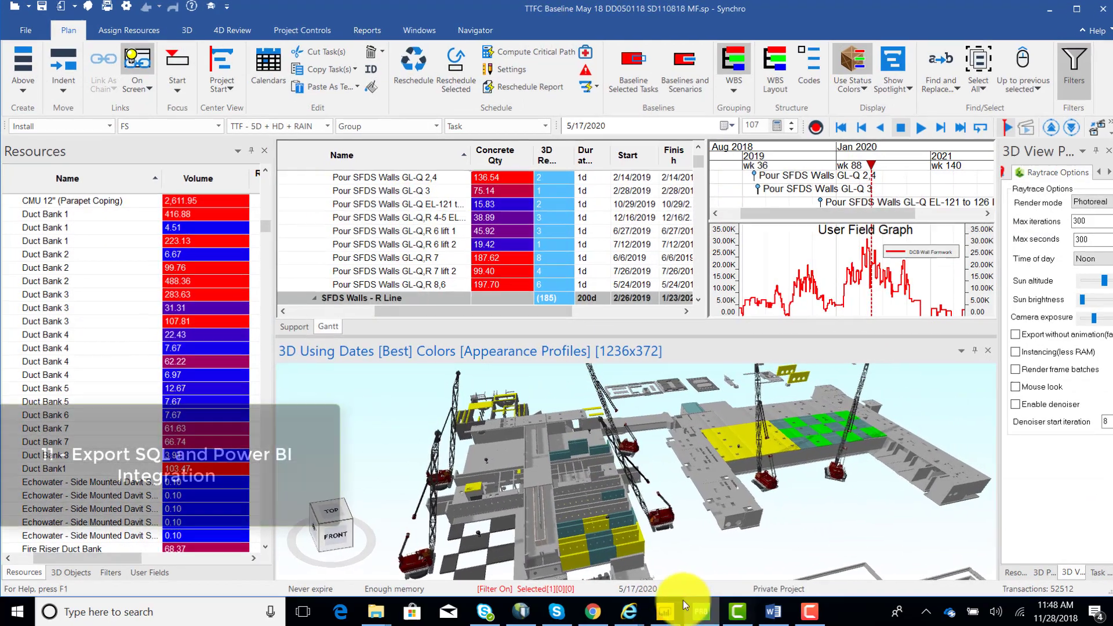
In the Power BI report, set the Start slicer to 4/8/2019–1/29/2021 and filter to SOGs.
click(663, 612)
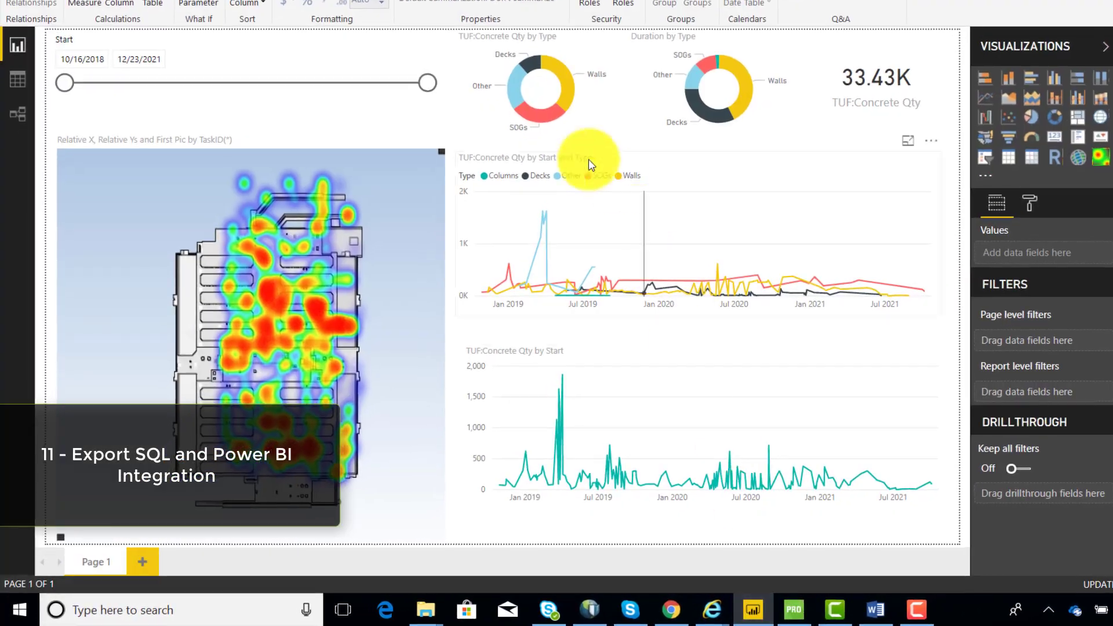
drag(64, 83, 181, 86)
drag(427, 83, 325, 84)
drag(213, 88, 119, 84)
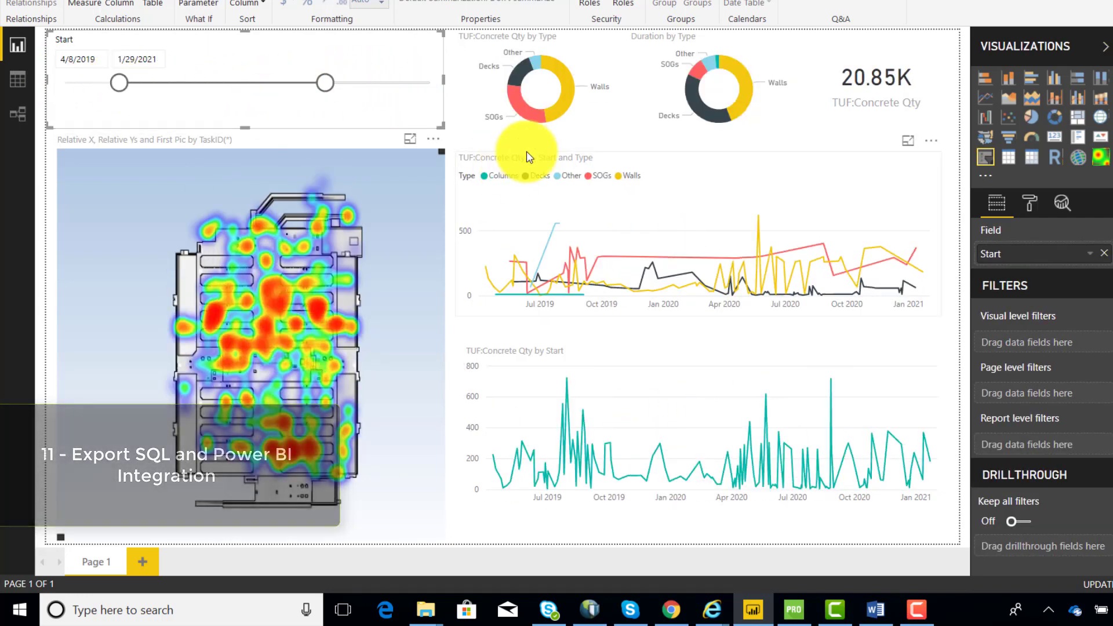
click(522, 112)
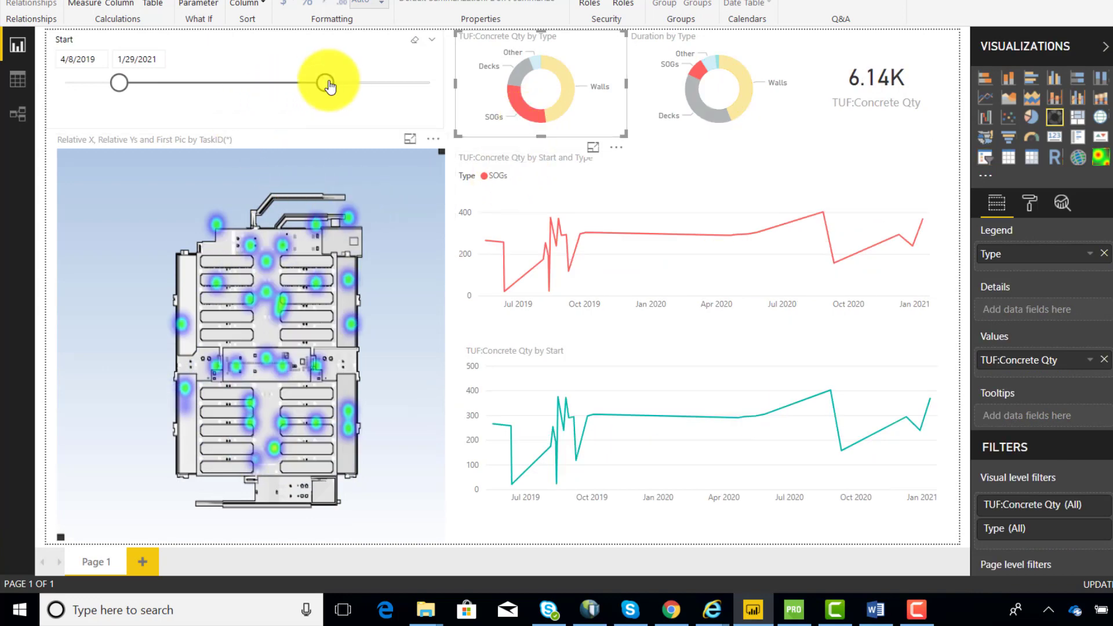
Cross-filter on Walls then clear it, and set the Start range to 5/15/2019–6/15/2021.
drag(325, 83, 371, 86)
drag(119, 83, 259, 87)
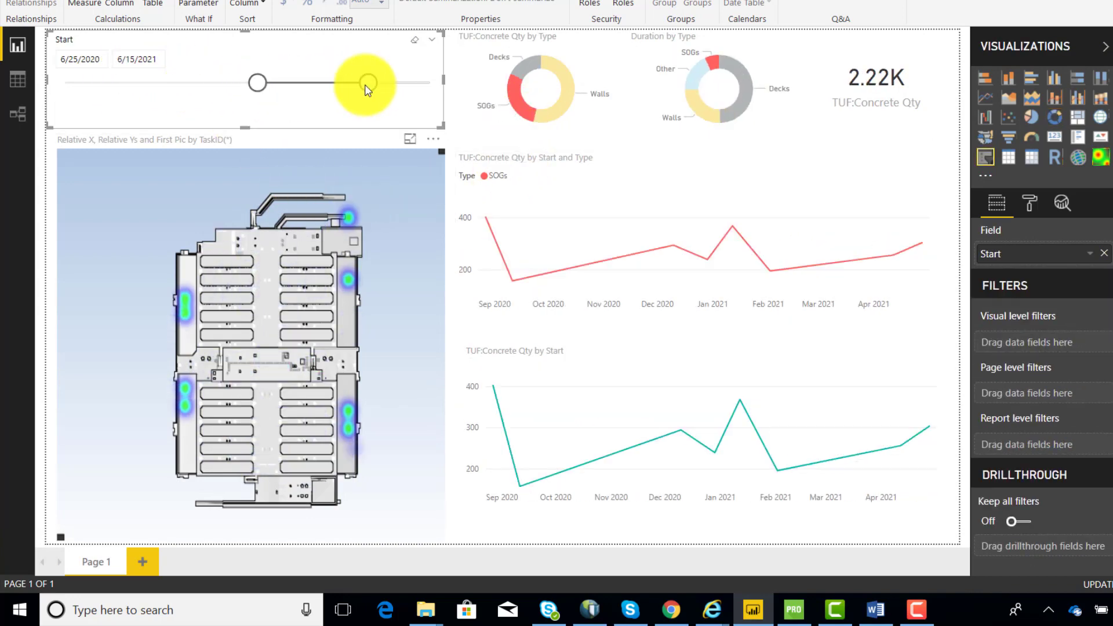
click(568, 114)
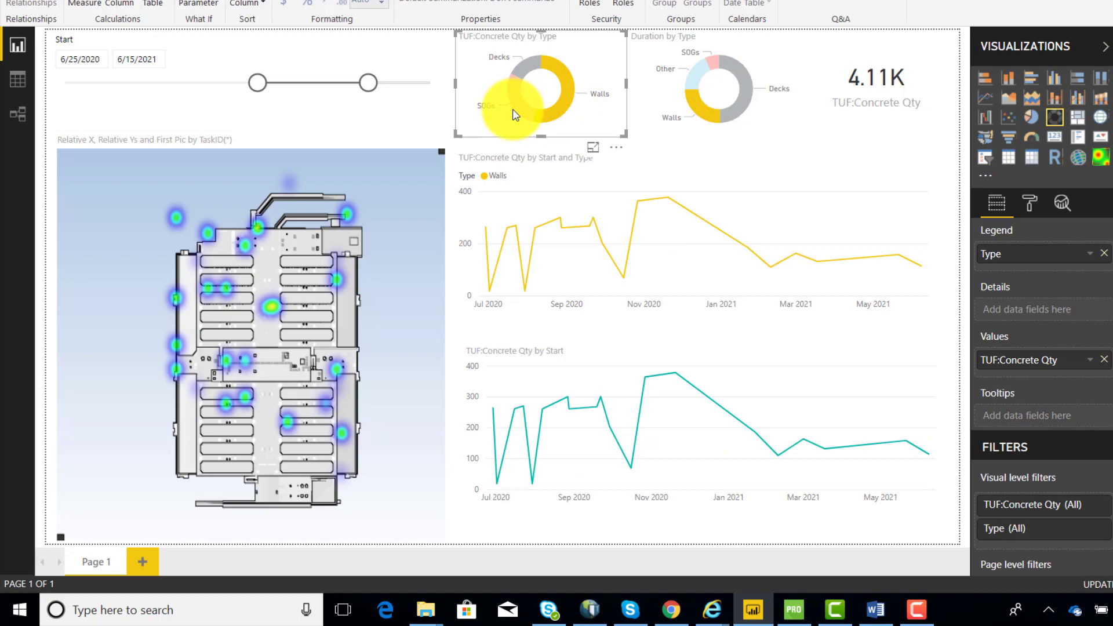
click(545, 107)
drag(251, 83, 122, 83)
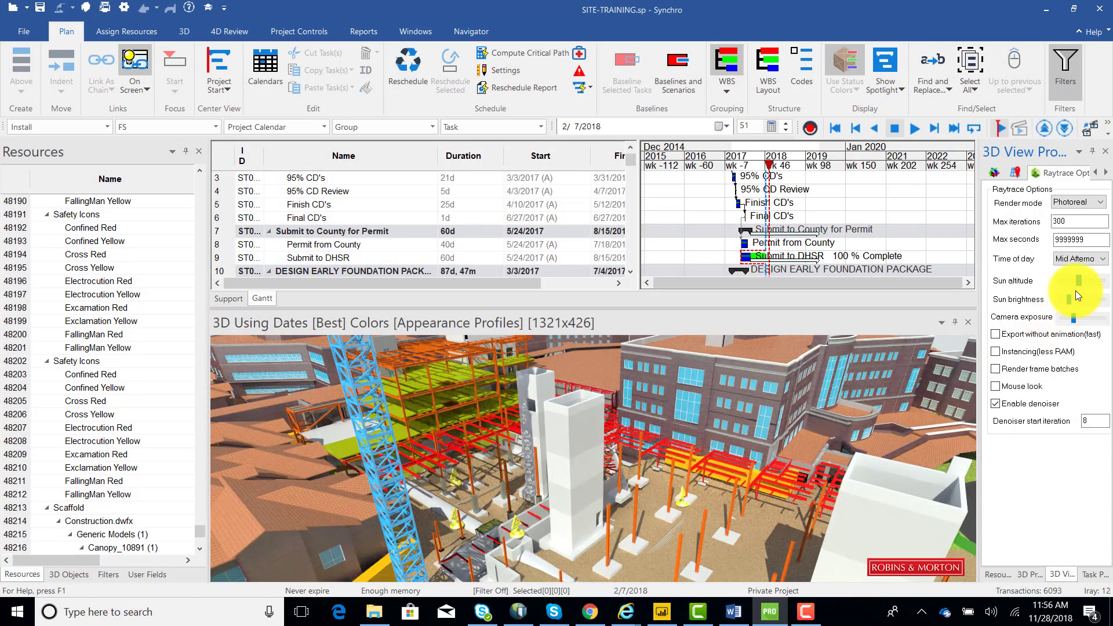
Raise the raytrace Sun altitude slider and set the Time of day to Sunset.
drag(1081, 281, 1096, 281)
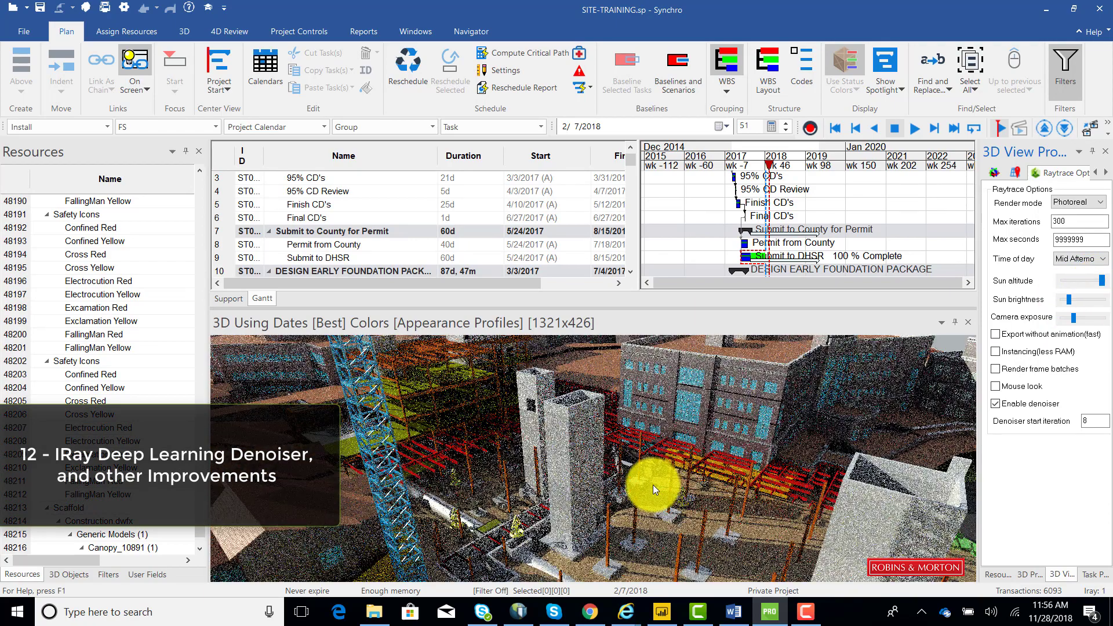
click(1092, 258)
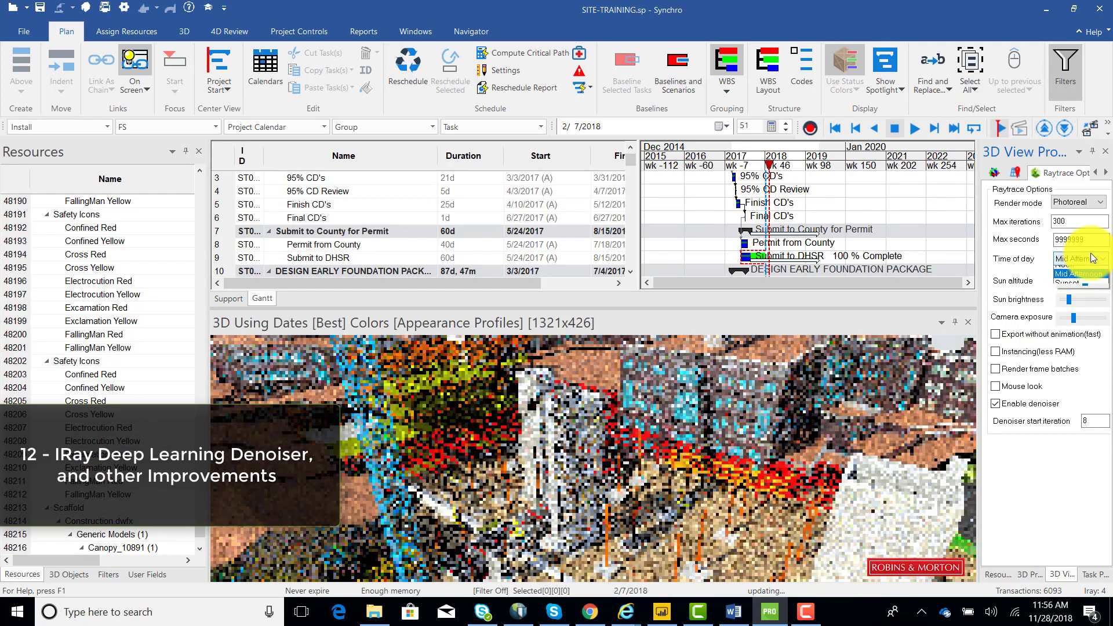
click(1067, 306)
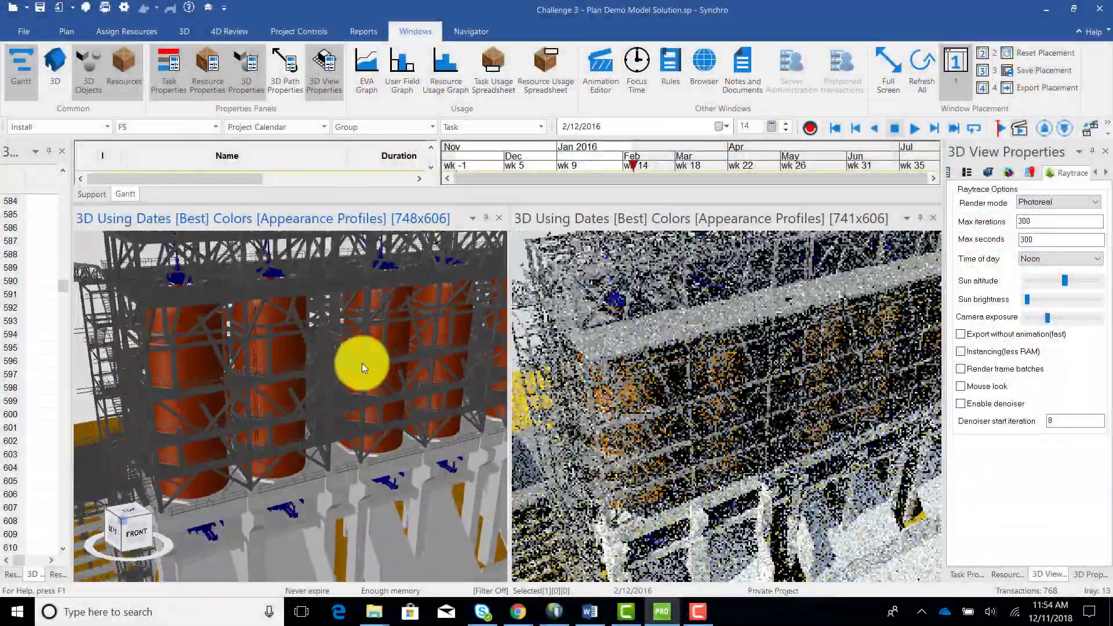
Select one storage tank and assign it the aluminium raytrace material.
scroll(362, 363, down, 5)
click(287, 339)
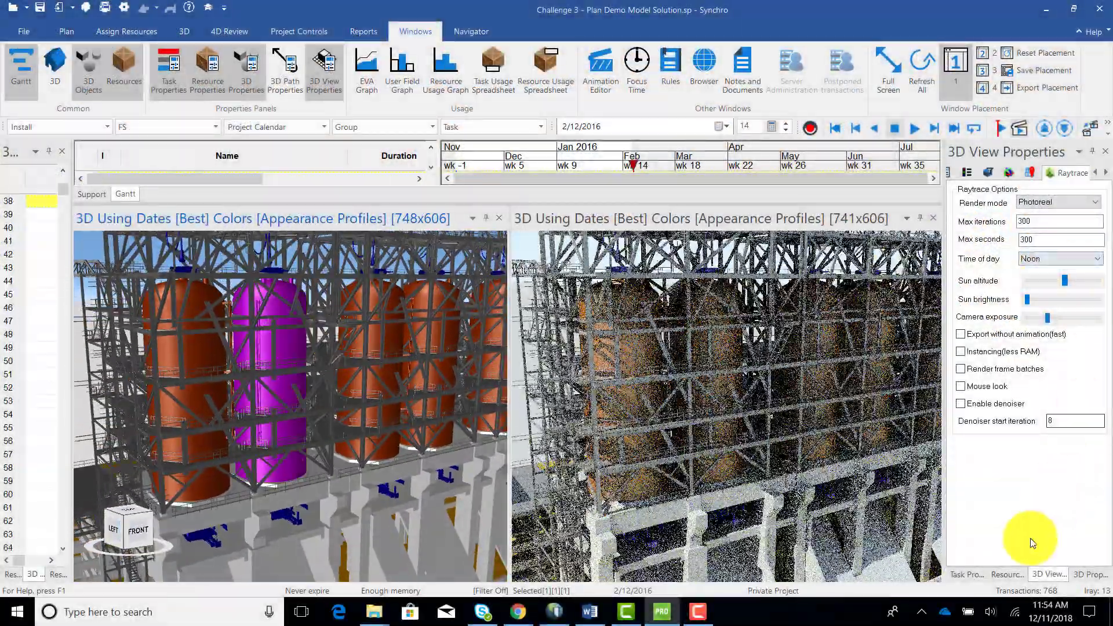
click(1079, 574)
click(1039, 212)
click(1011, 231)
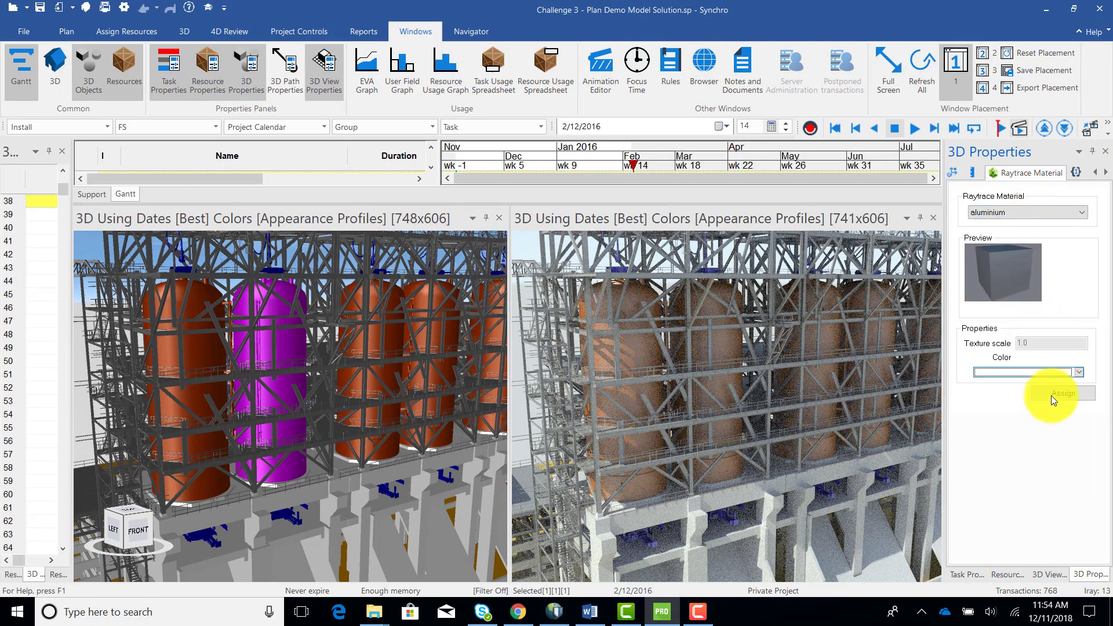
click(1054, 394)
Reassign the tank copper, then steel02 as its raytrace material.
click(1017, 211)
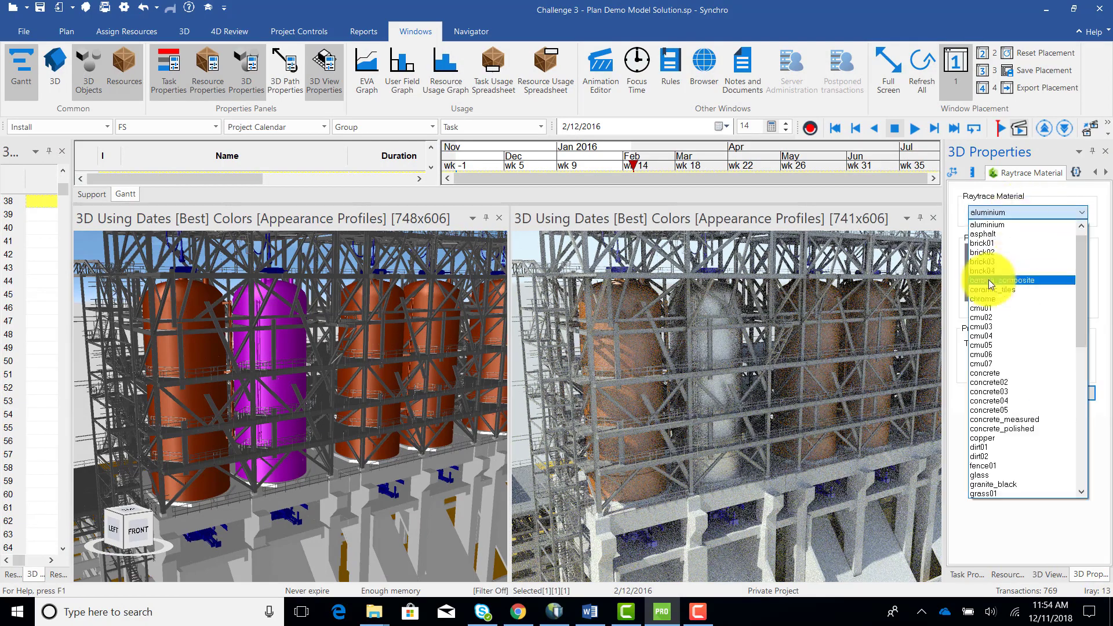
click(994, 438)
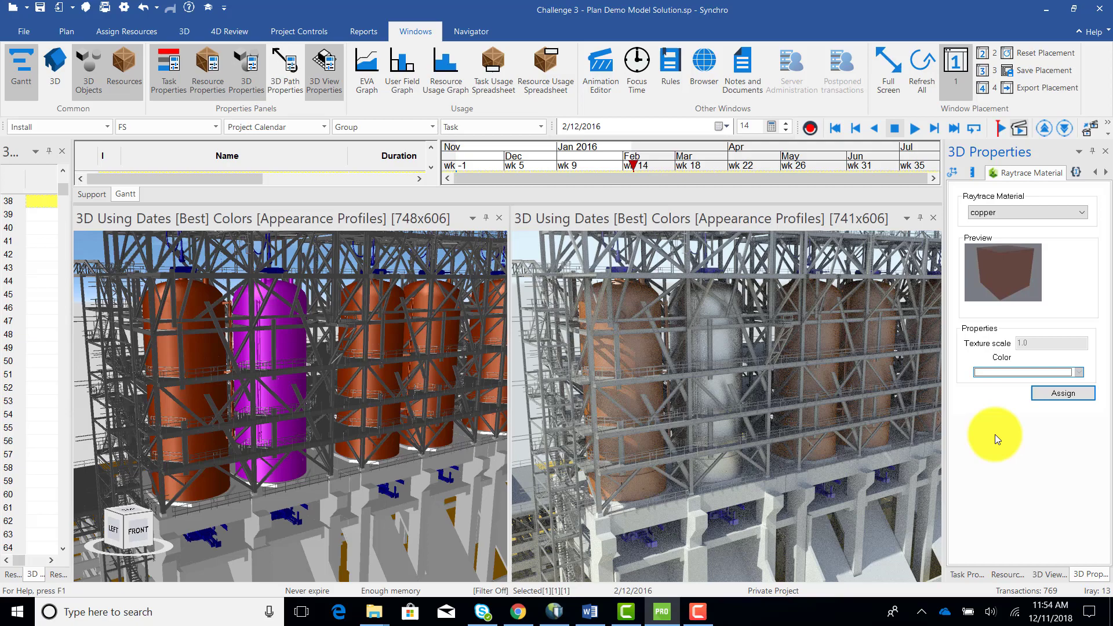
click(1047, 394)
click(1056, 211)
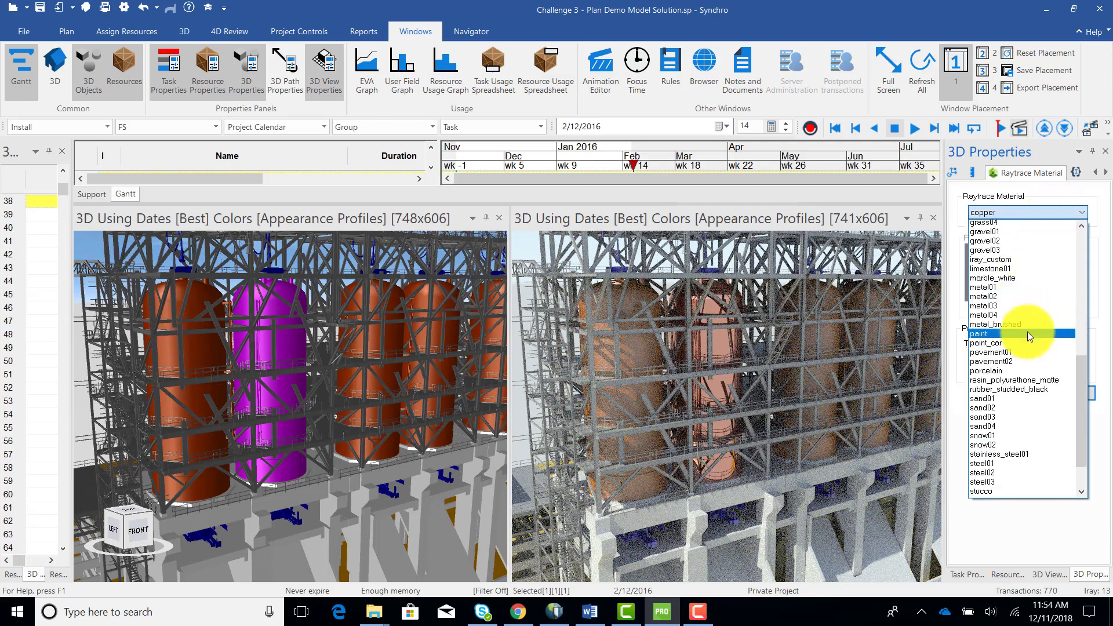
scroll(1027, 332, down, 2)
click(1011, 422)
click(1055, 393)
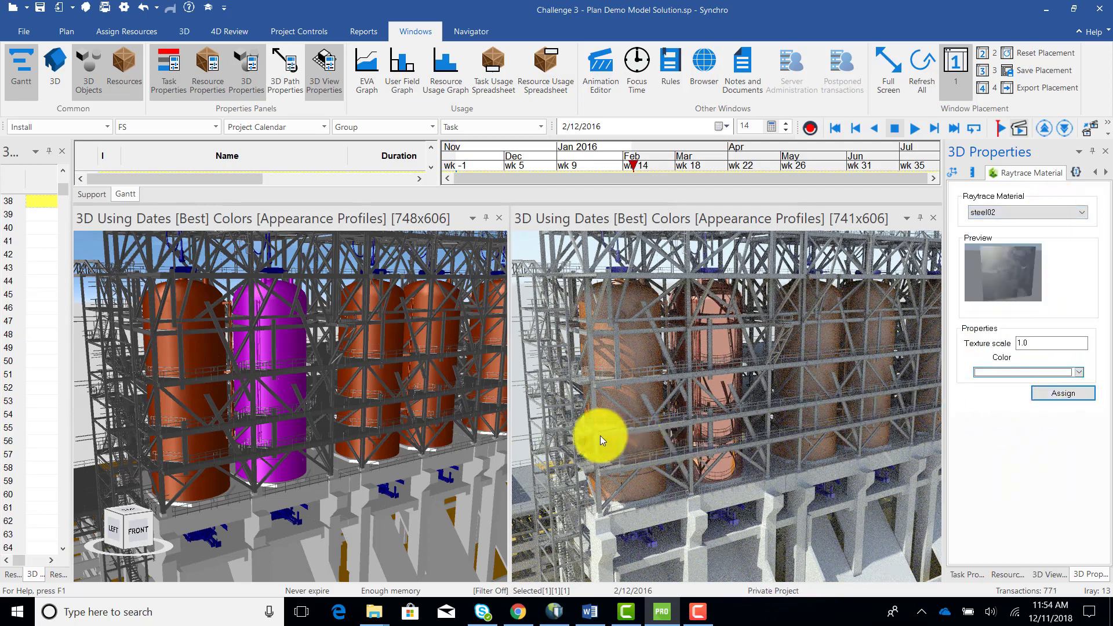
Give the neighbouring storage tank the copper raytrace material.
click(373, 343)
click(1023, 213)
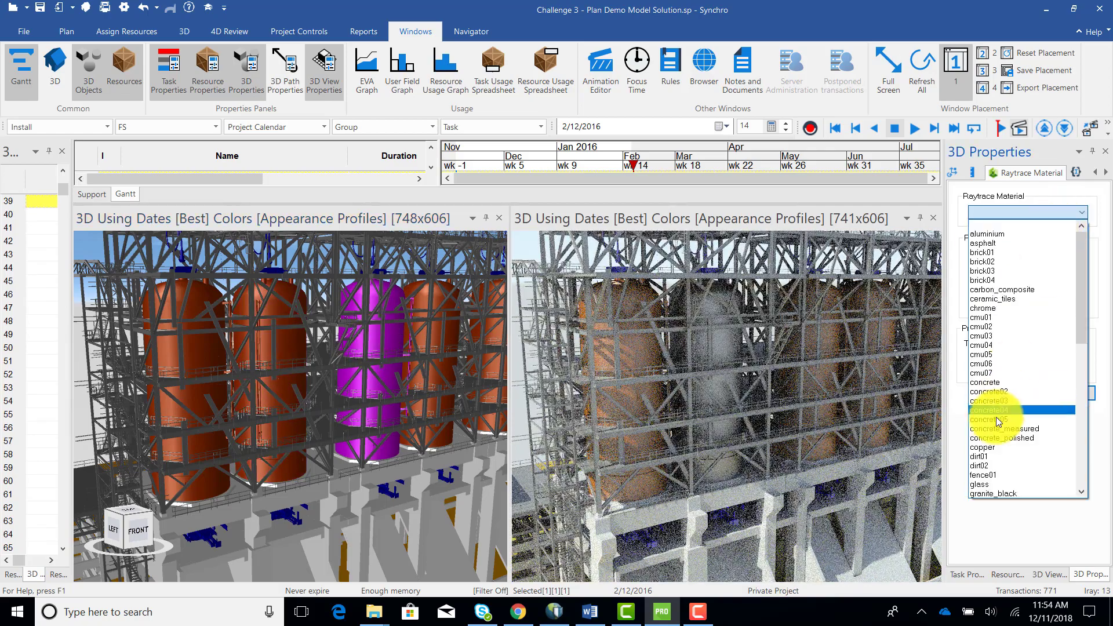
click(997, 447)
click(1049, 391)
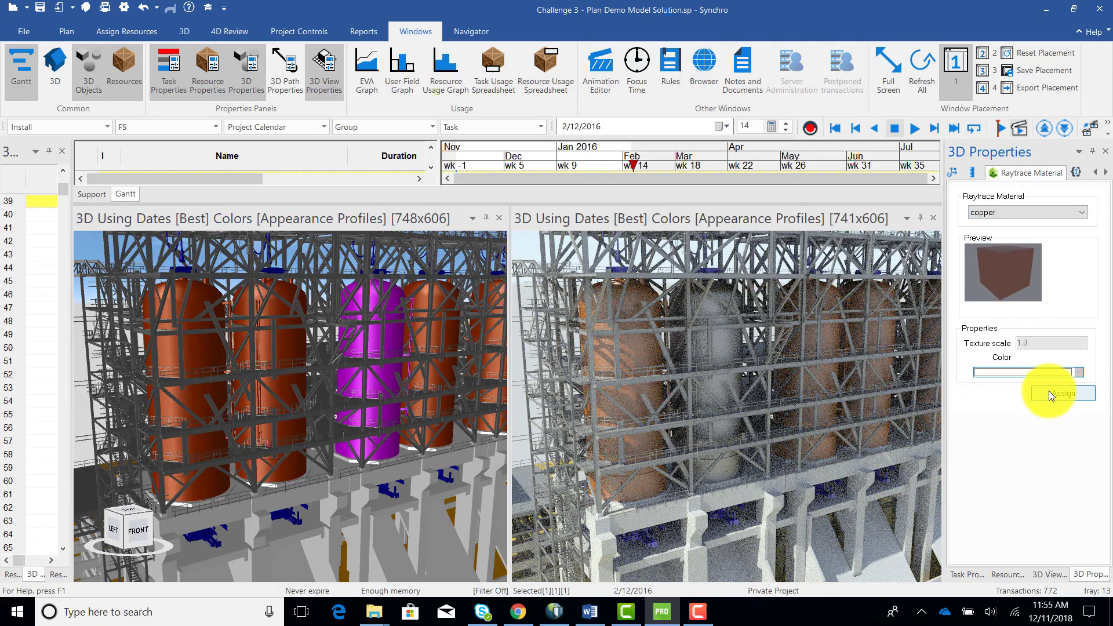
scroll(338, 460, up, 2)
scroll(338, 460, down, 4)
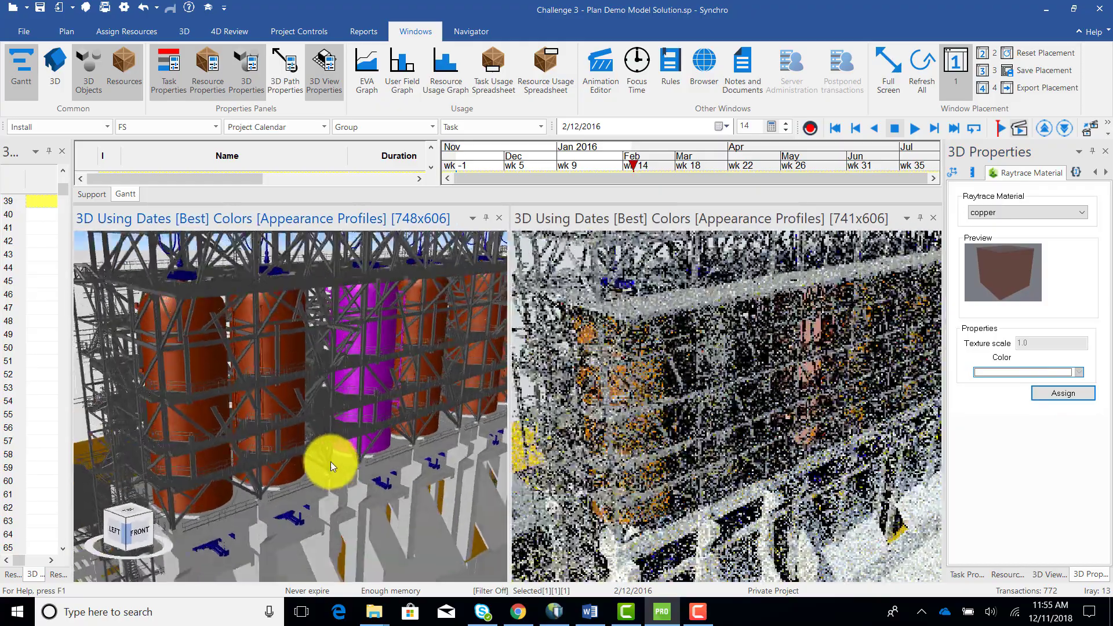
ctrl+click(368, 516)
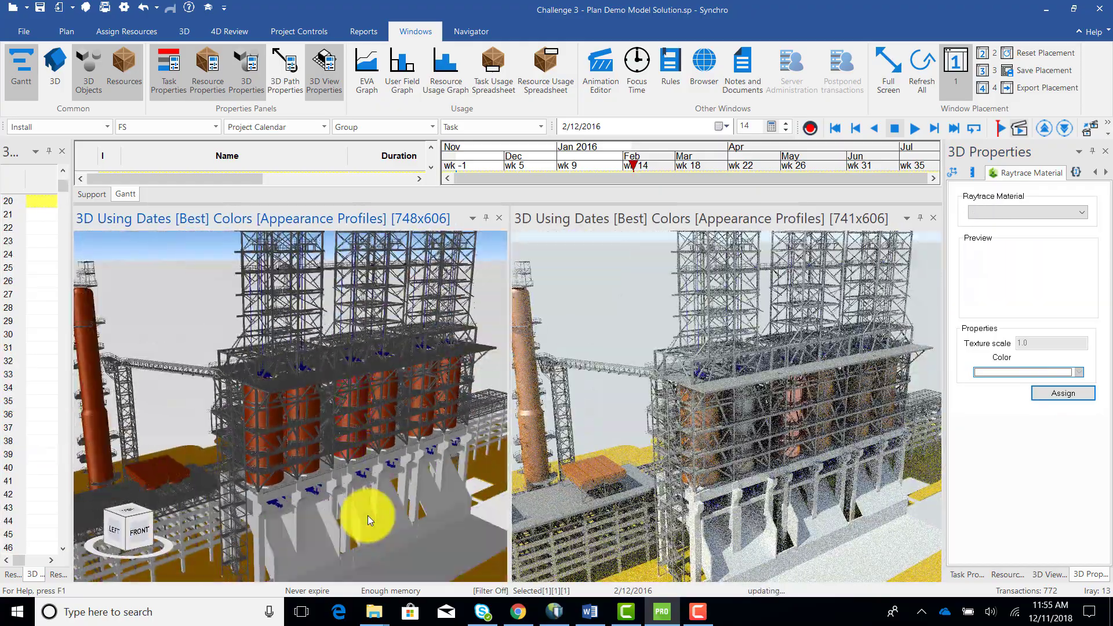
Give the selected foundation pieces the concrete03 raytrace material with texture scale 5.
ctrl+click(352, 489)
click(1024, 212)
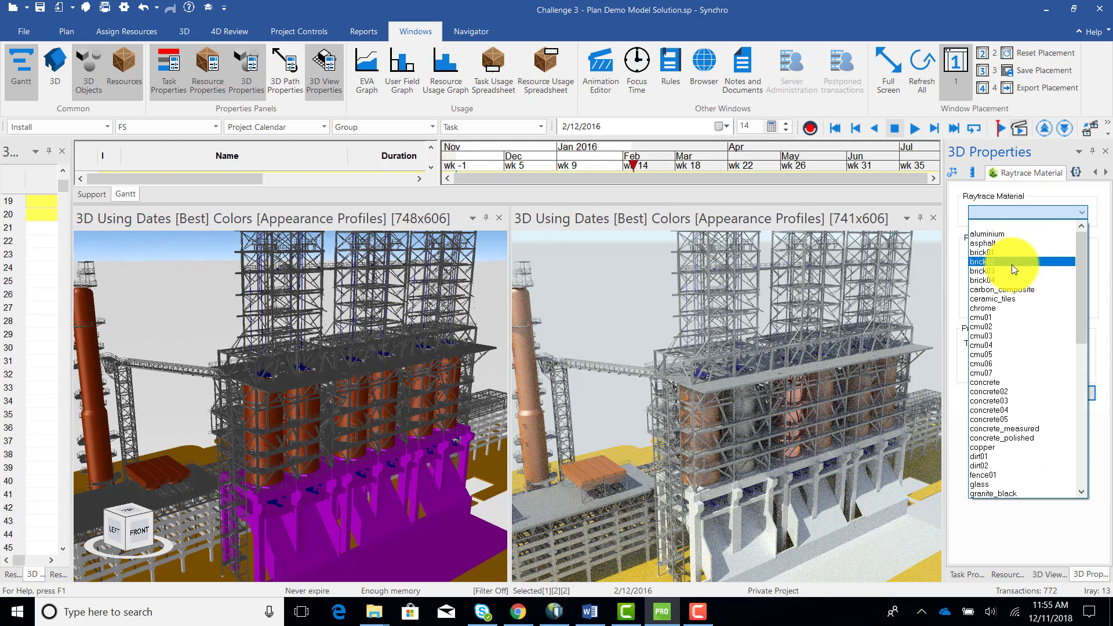
click(996, 400)
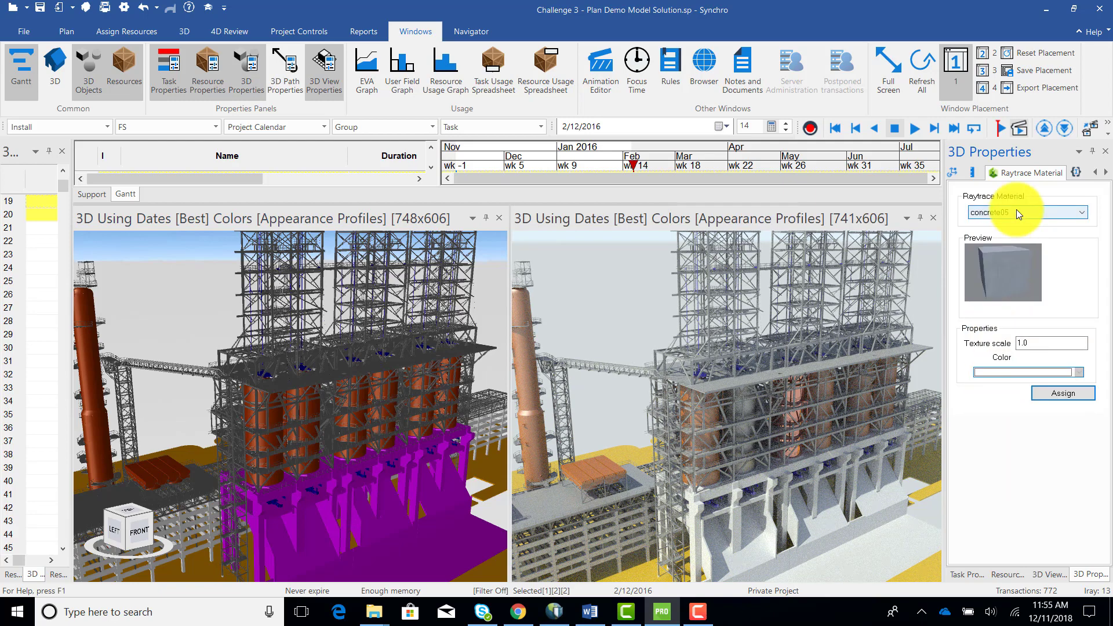
click(1044, 393)
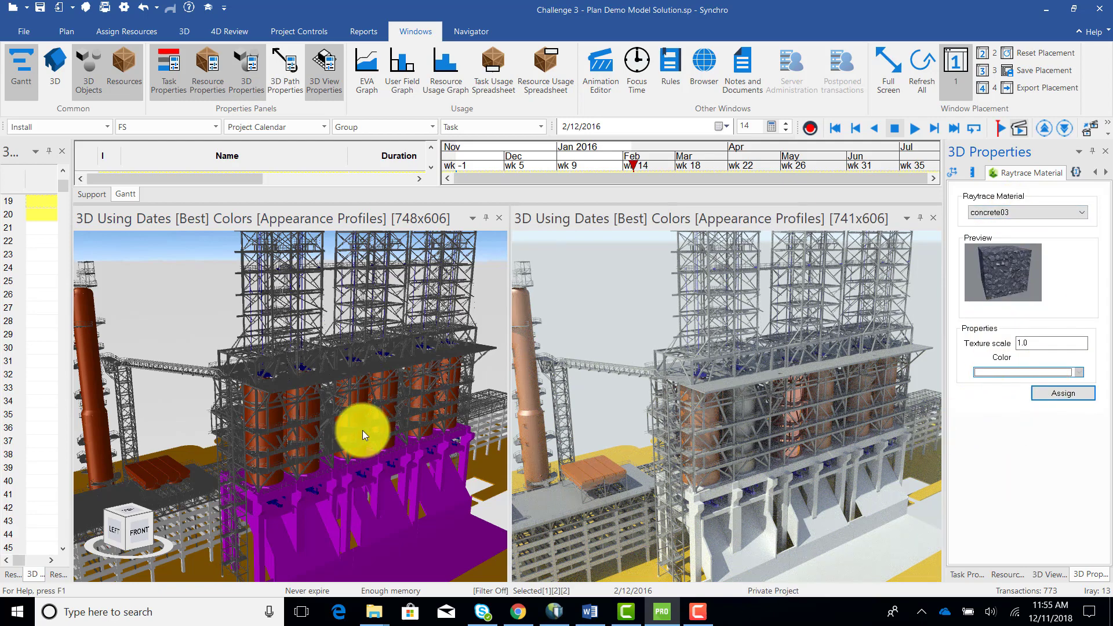
scroll(365, 495, up, 5)
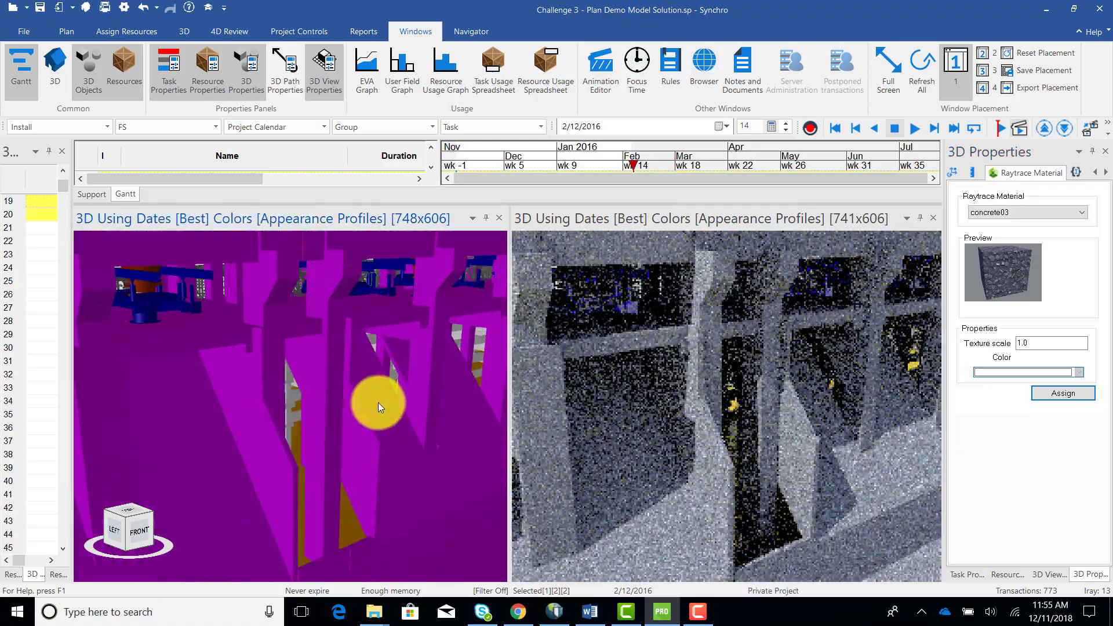
double_click(1020, 343)
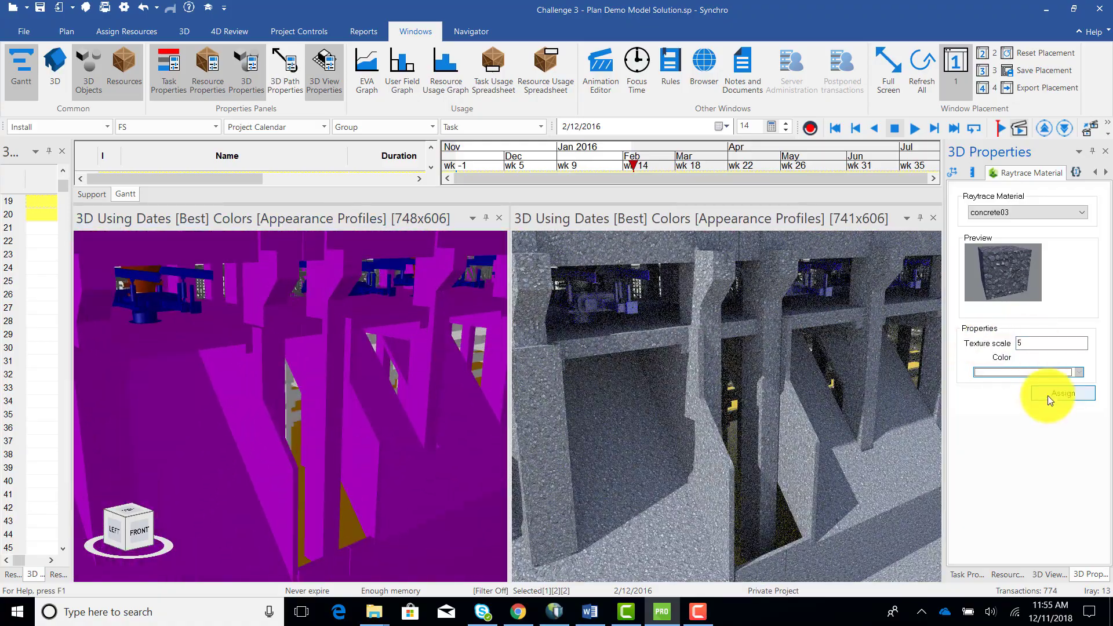
scroll(274, 331, up, 3)
drag(274, 332, 436, 366)
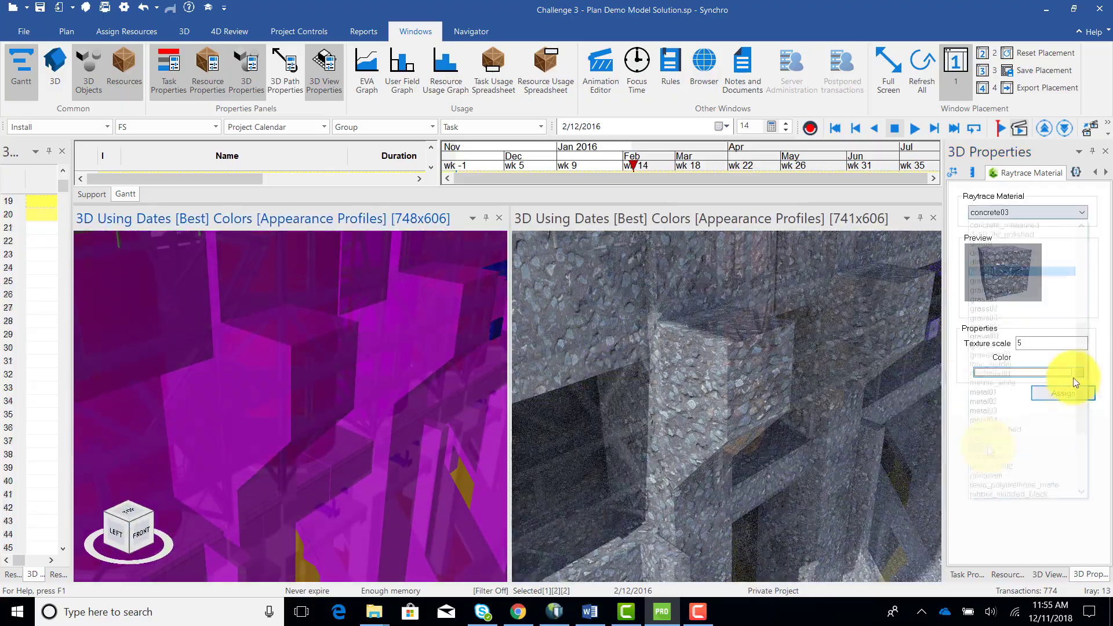
Paint the storage tank orange using the paint raytrace material with a custom colour.
click(1081, 213)
click(997, 428)
click(1078, 373)
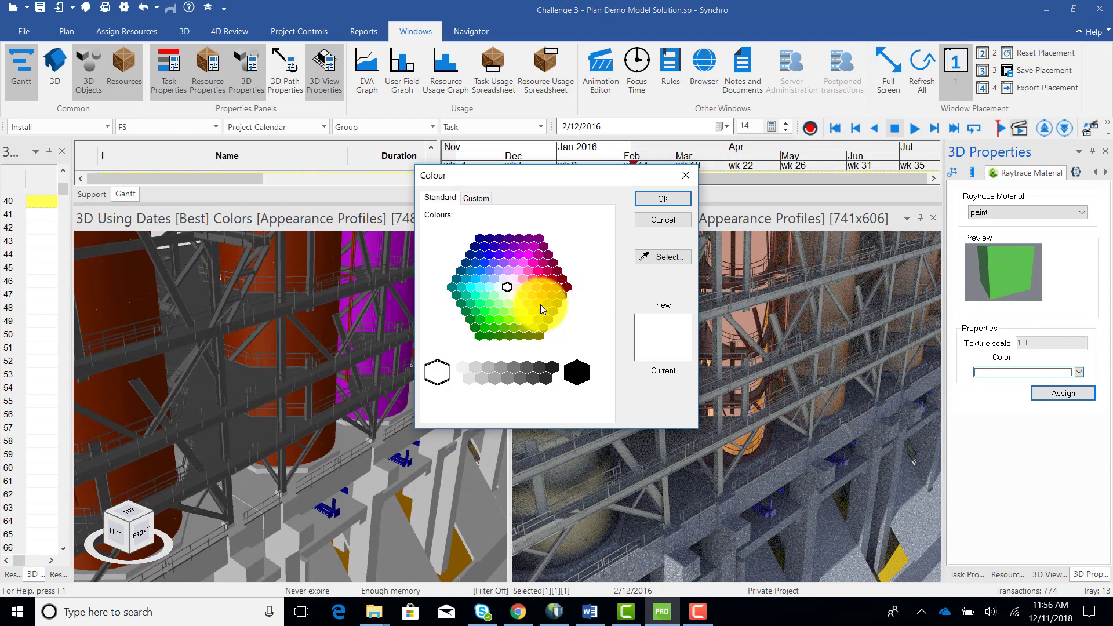
click(544, 301)
click(663, 199)
click(1072, 392)
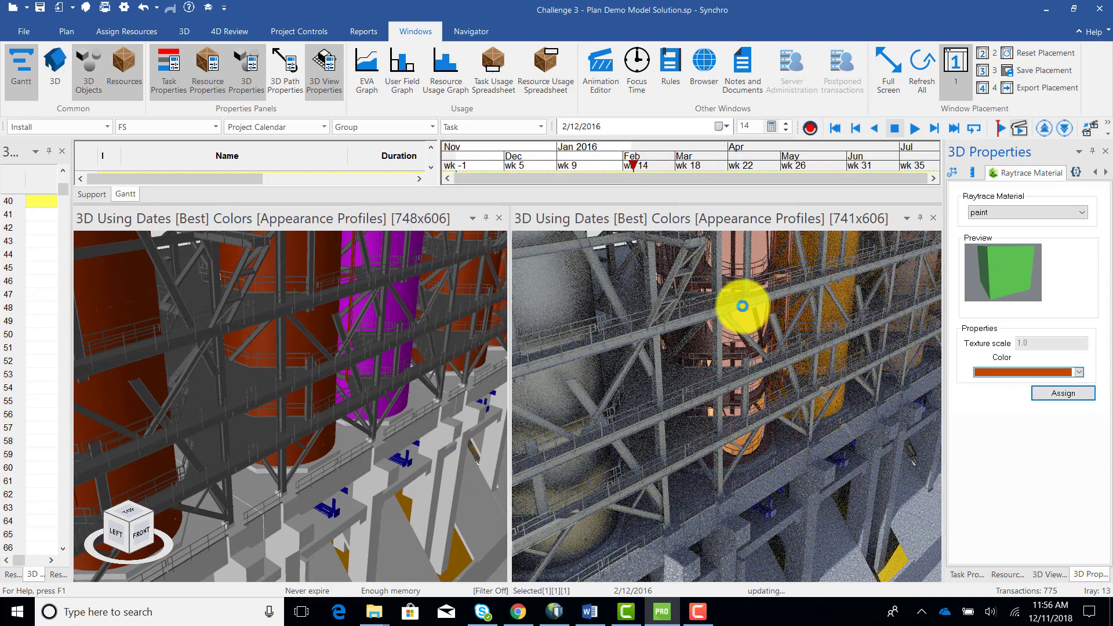
drag(378, 350, 289, 385)
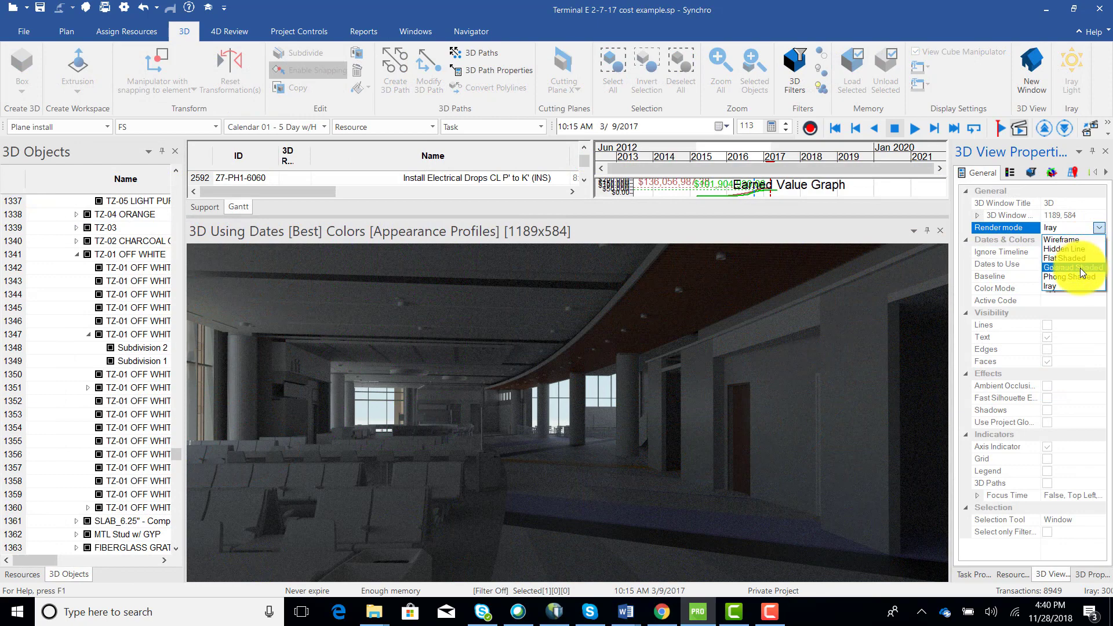
Switch the terminal's render mode to Gouraud Shaded and select the iray_light in the concourse.
click(1080, 267)
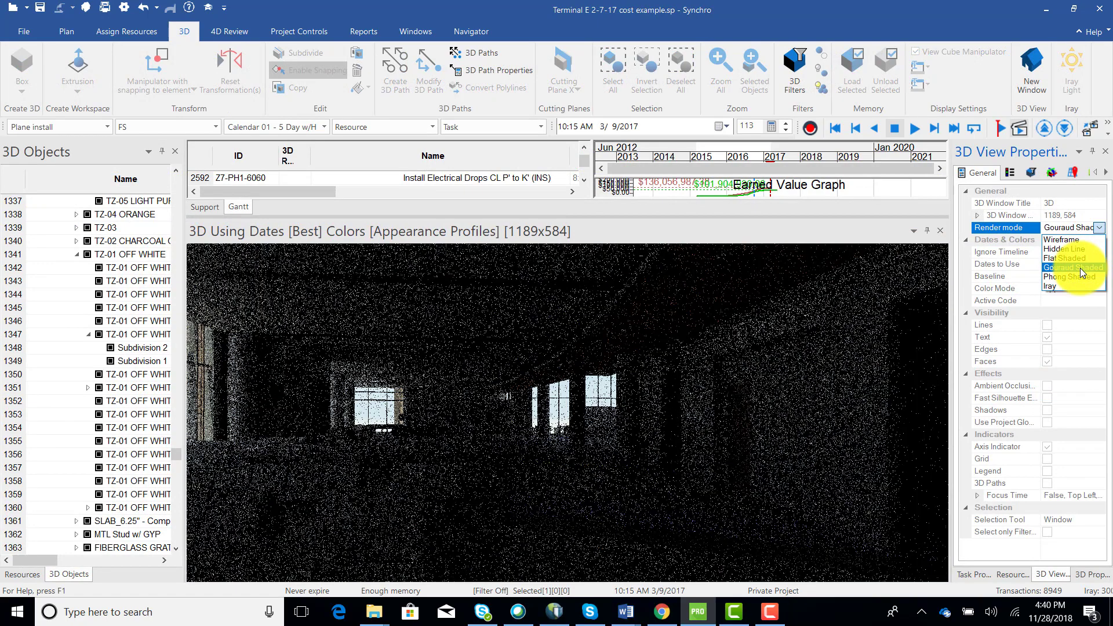
click(1080, 263)
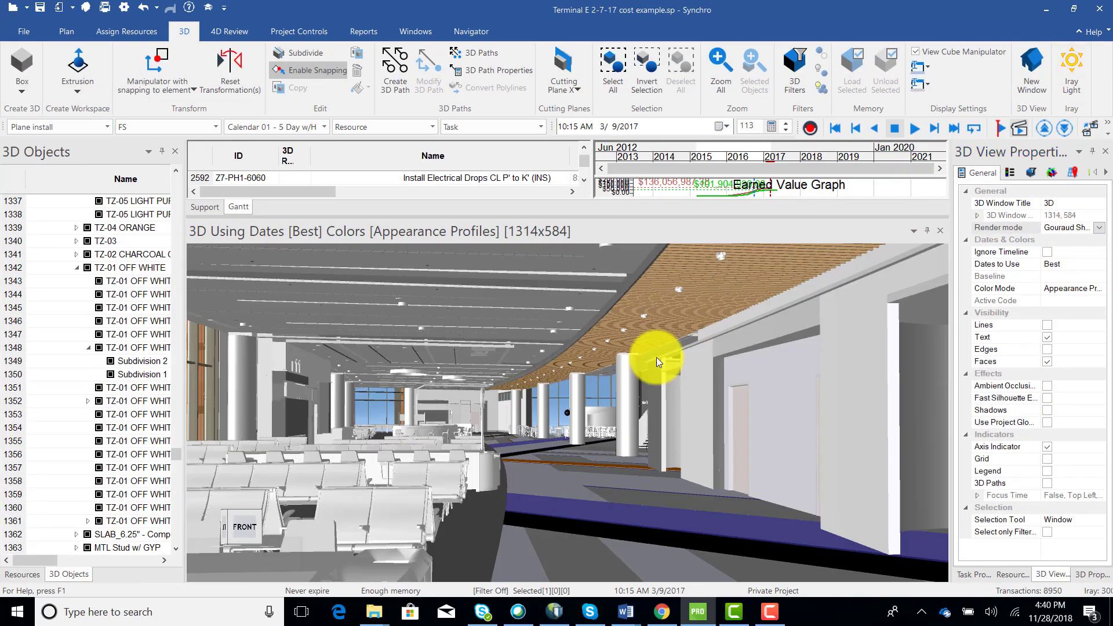
click(567, 412)
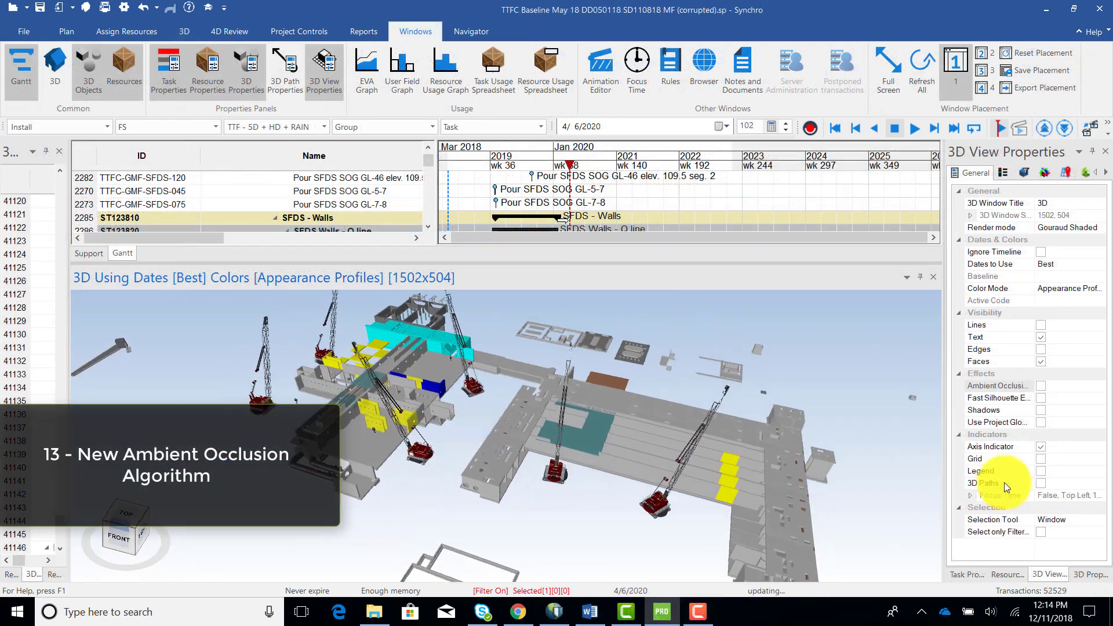
Enable ambient occlusion, shadows and the project's global lighting in the 3D view.
click(1041, 386)
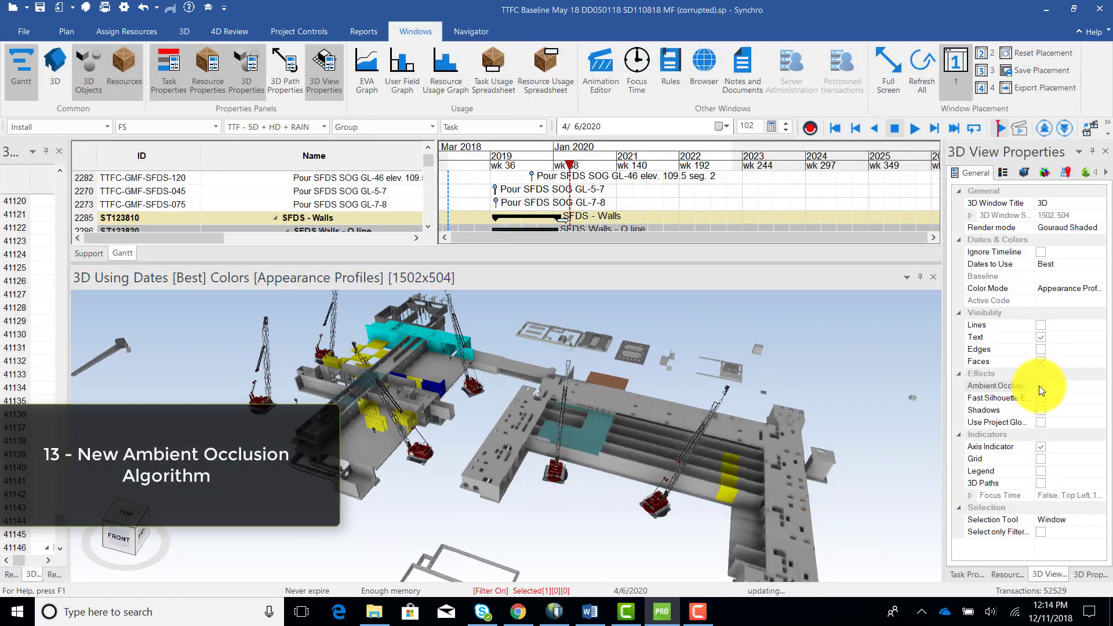
drag(509, 410, 521, 371)
click(1040, 410)
click(1041, 422)
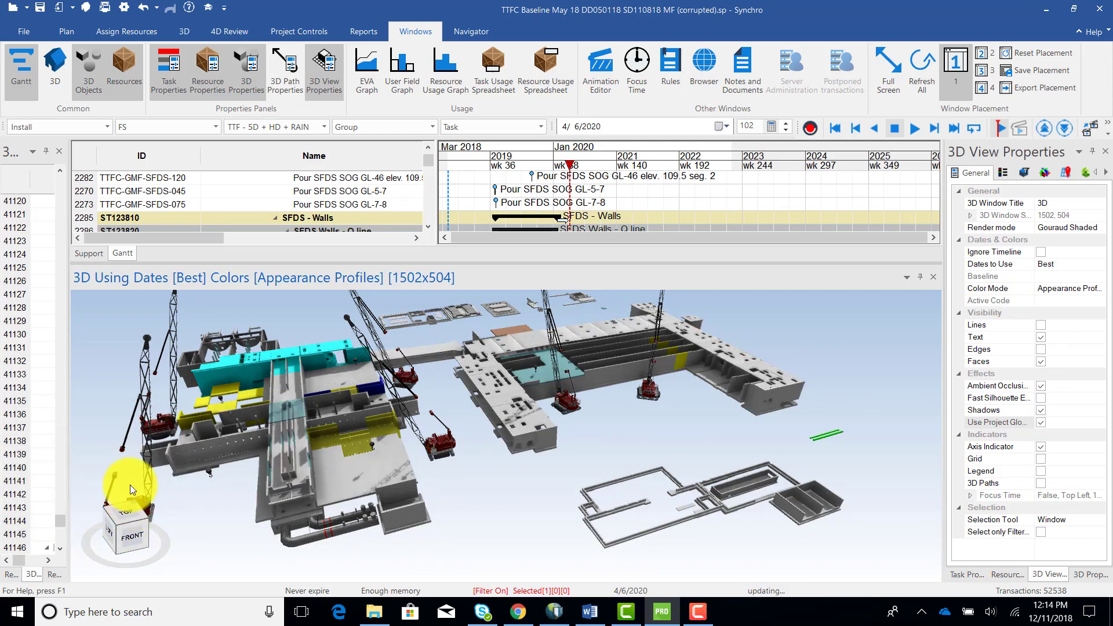
Set the ambient occlusion strength to 1 and radius to 15.
double_click(463, 392)
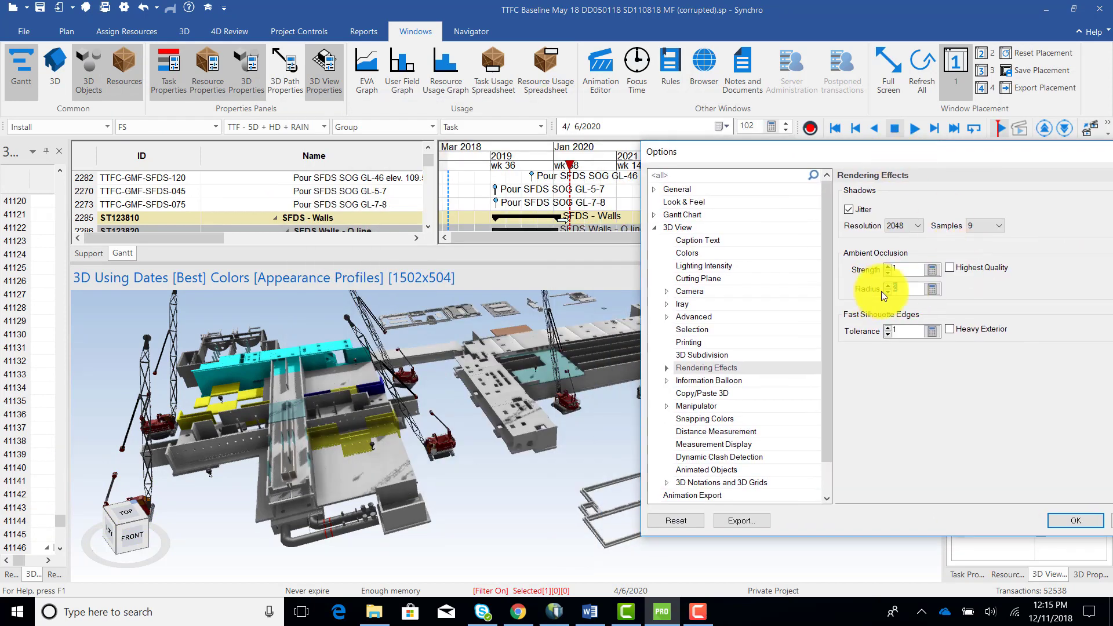
click(905, 270)
text(2)
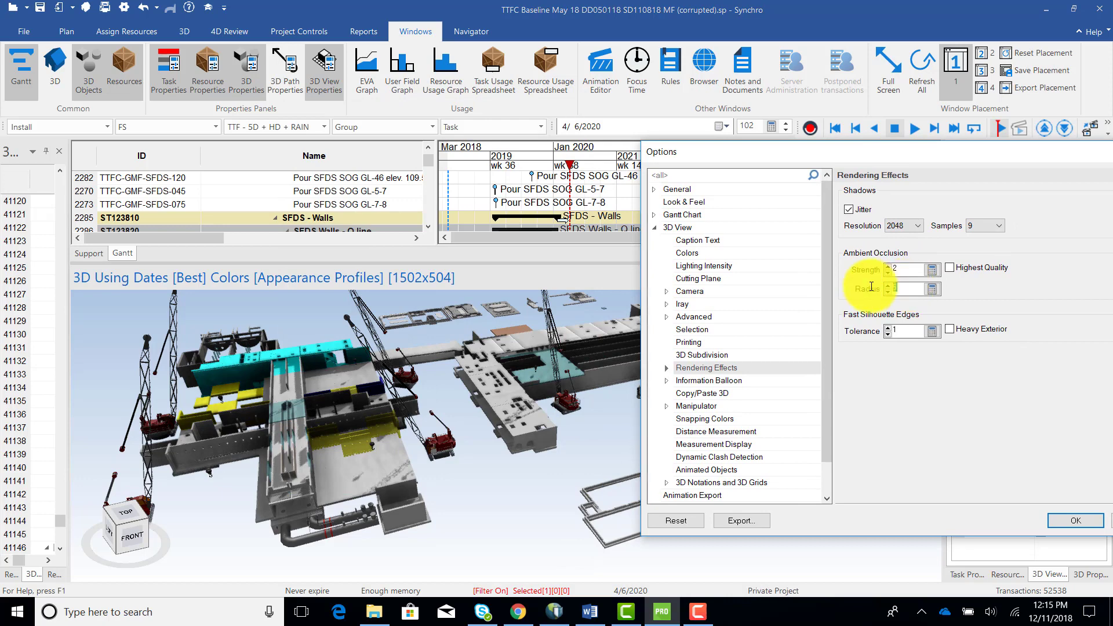
text(5)
click(907, 270)
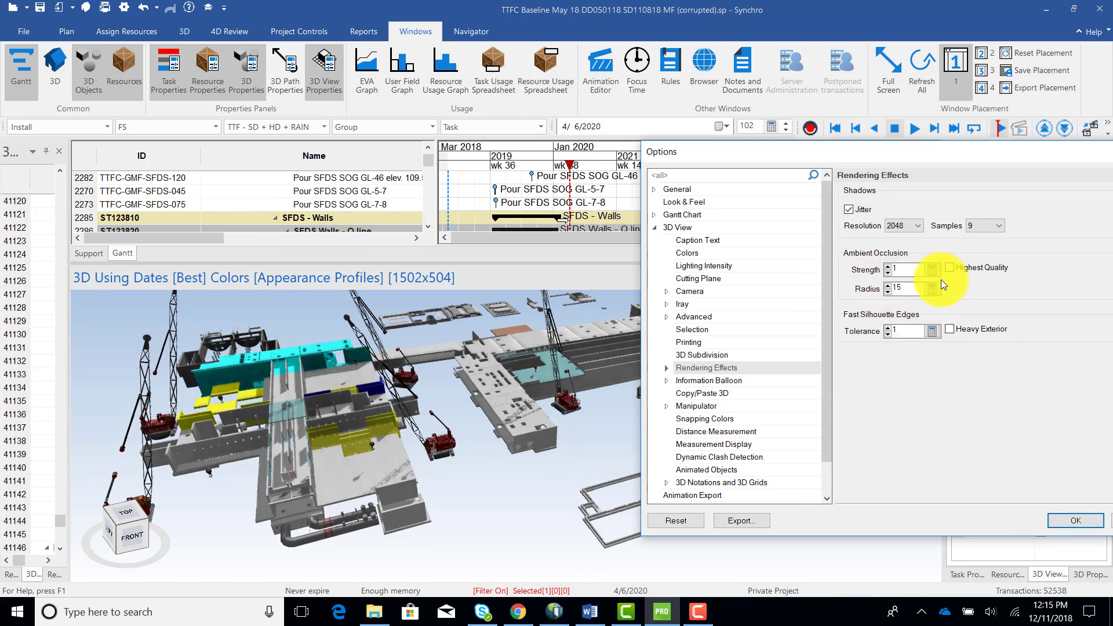
click(1073, 522)
Turn shadows back off and orbit the model to review the ambient occlusion.
drag(332, 401, 658, 430)
click(1041, 410)
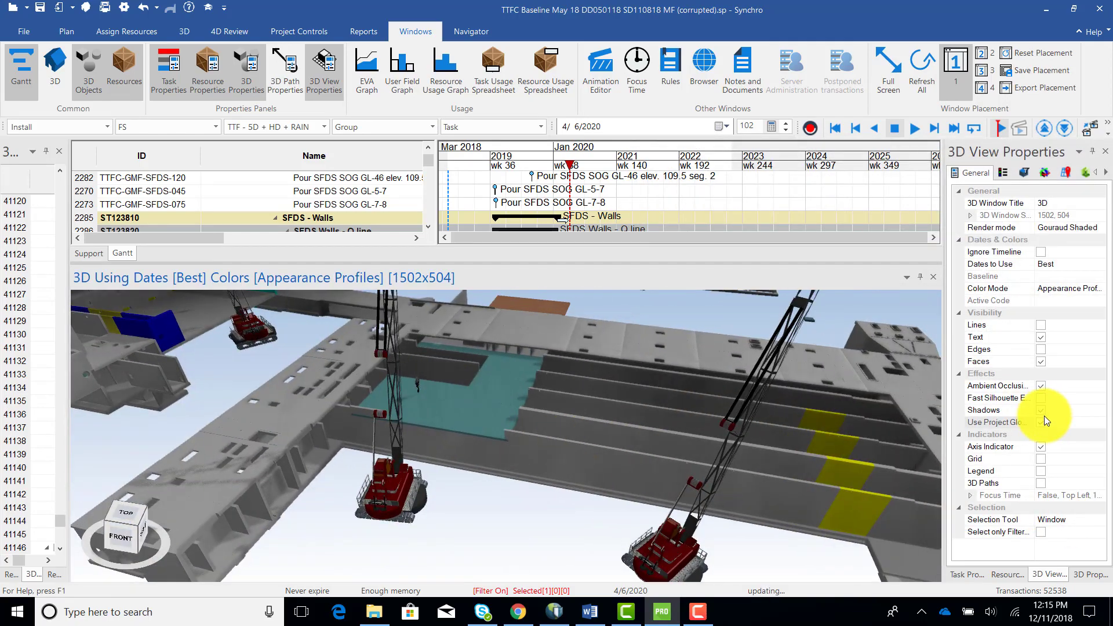
drag(812, 412, 255, 378)
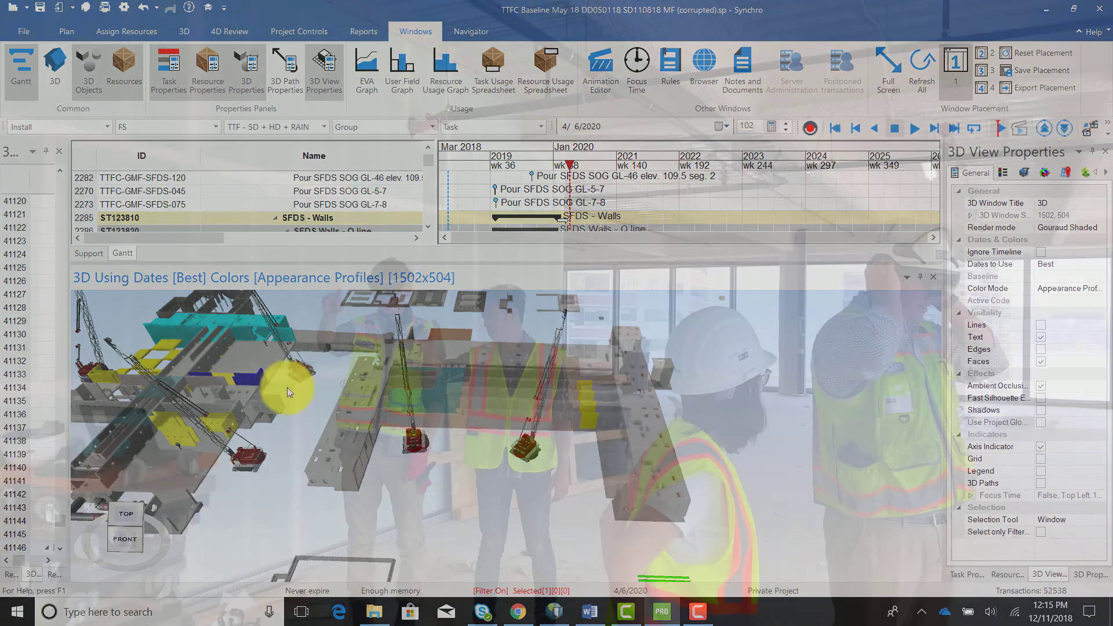